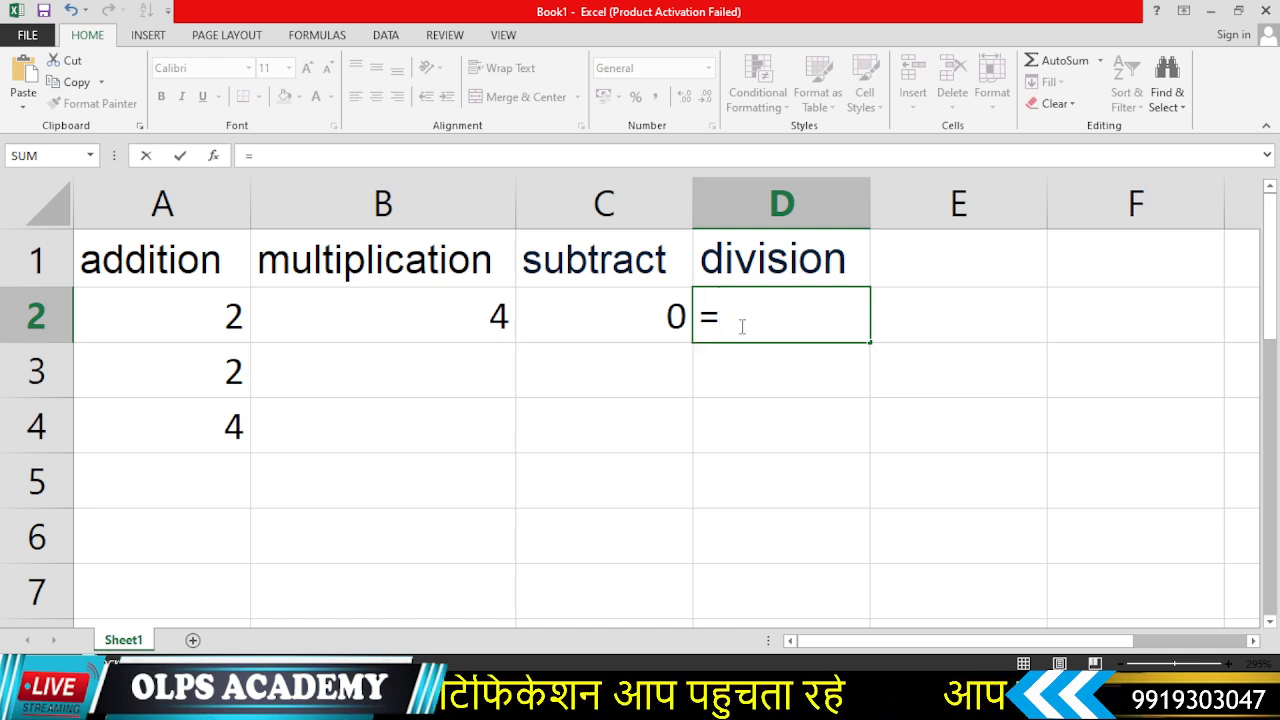
- Complete the formula in D2 so it divides A2 by A3, then reopen it to check
left_click(204, 310)
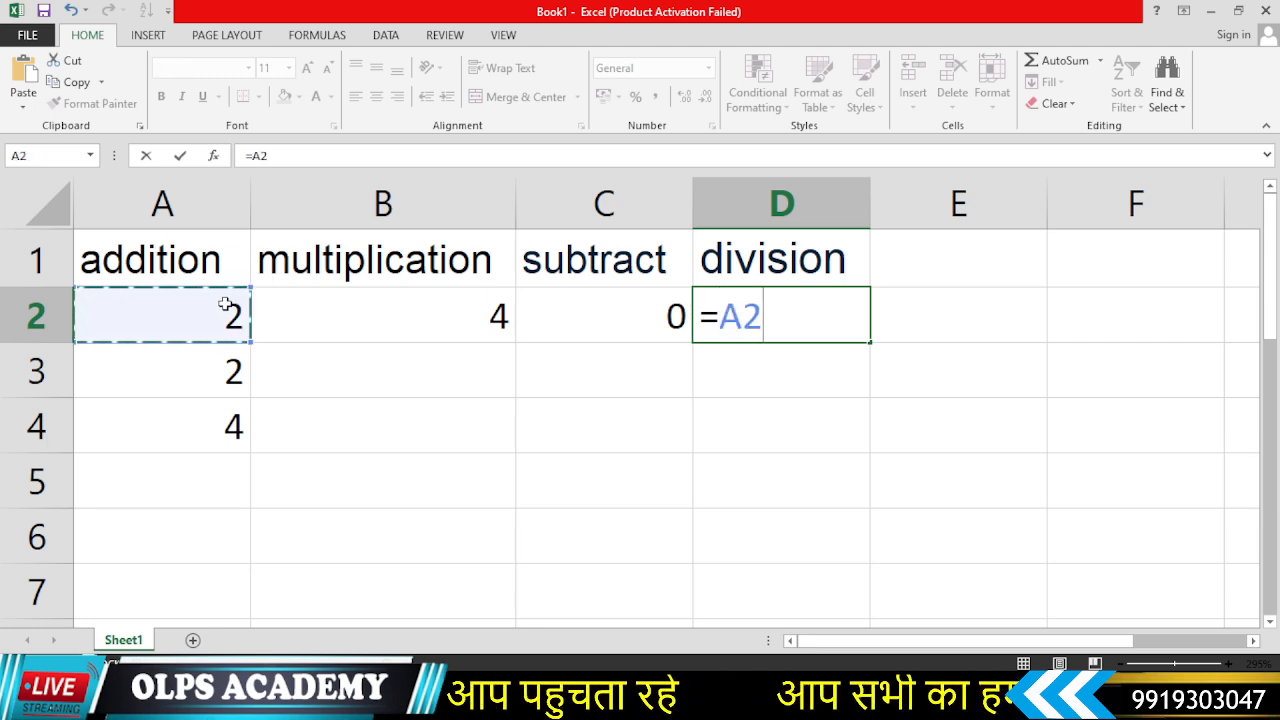
type("/")
left_click(193, 376)
key("Return")
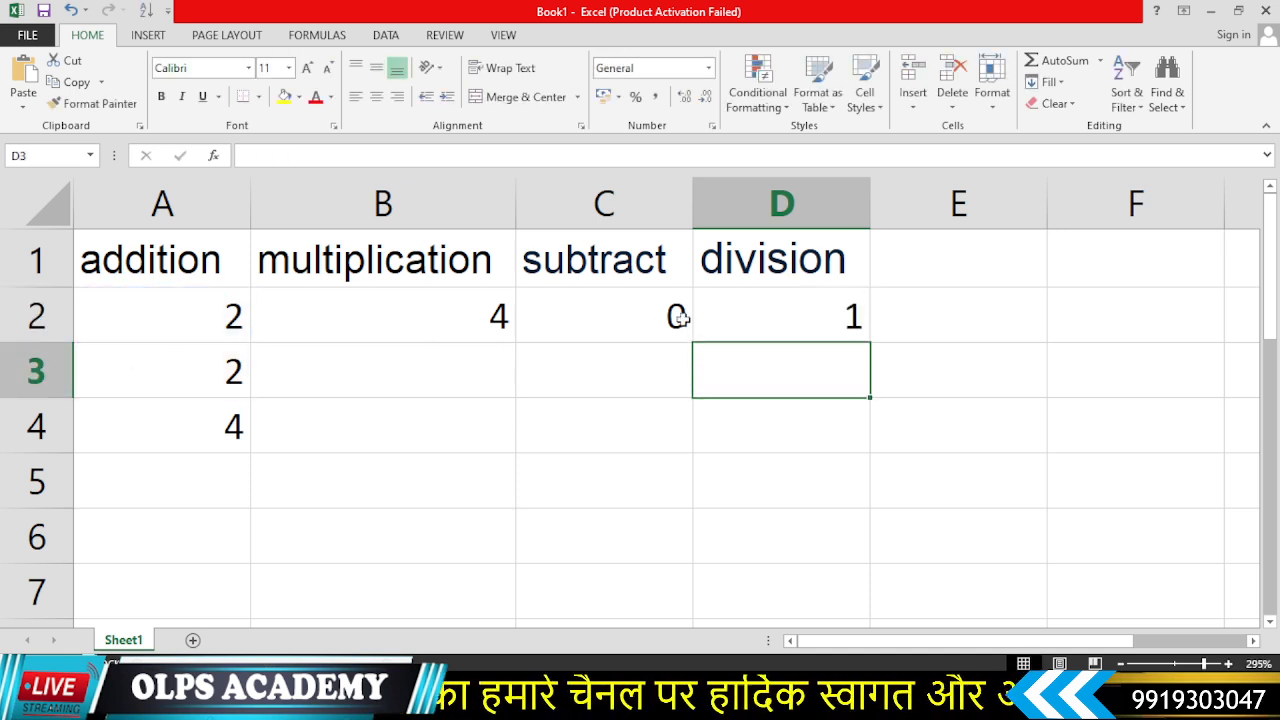
double_click(786, 315)
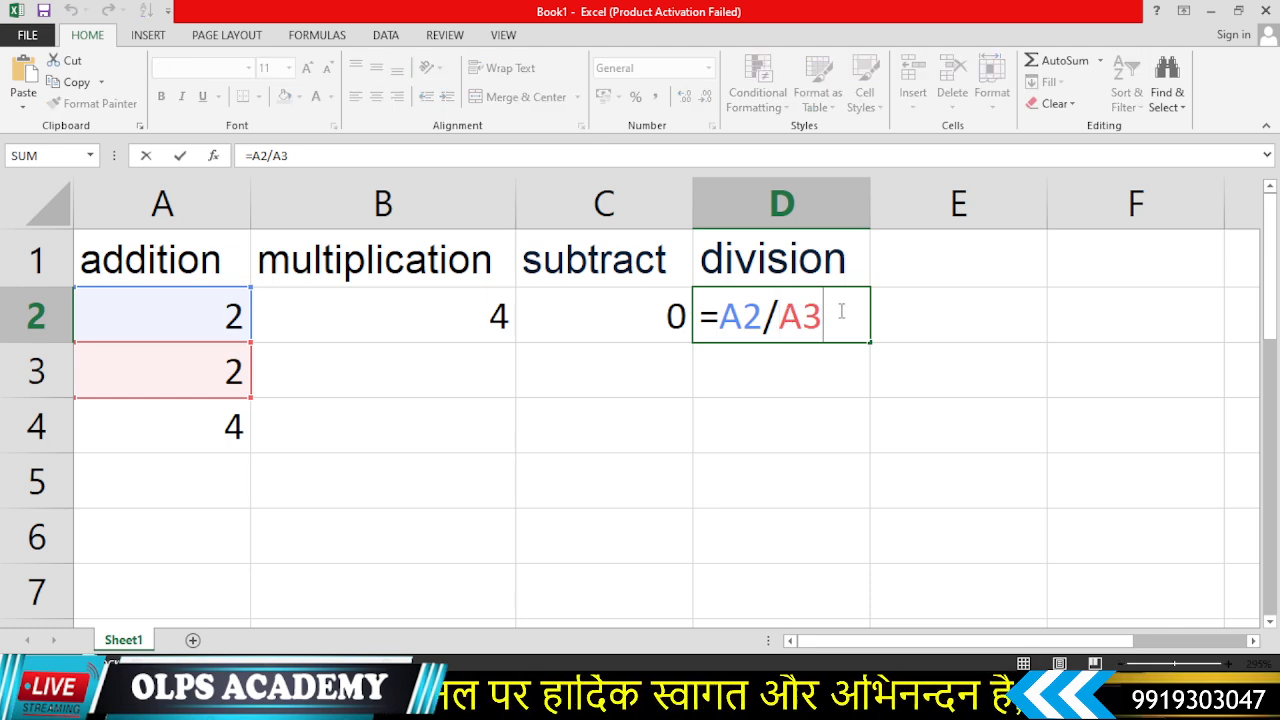
key("Return")
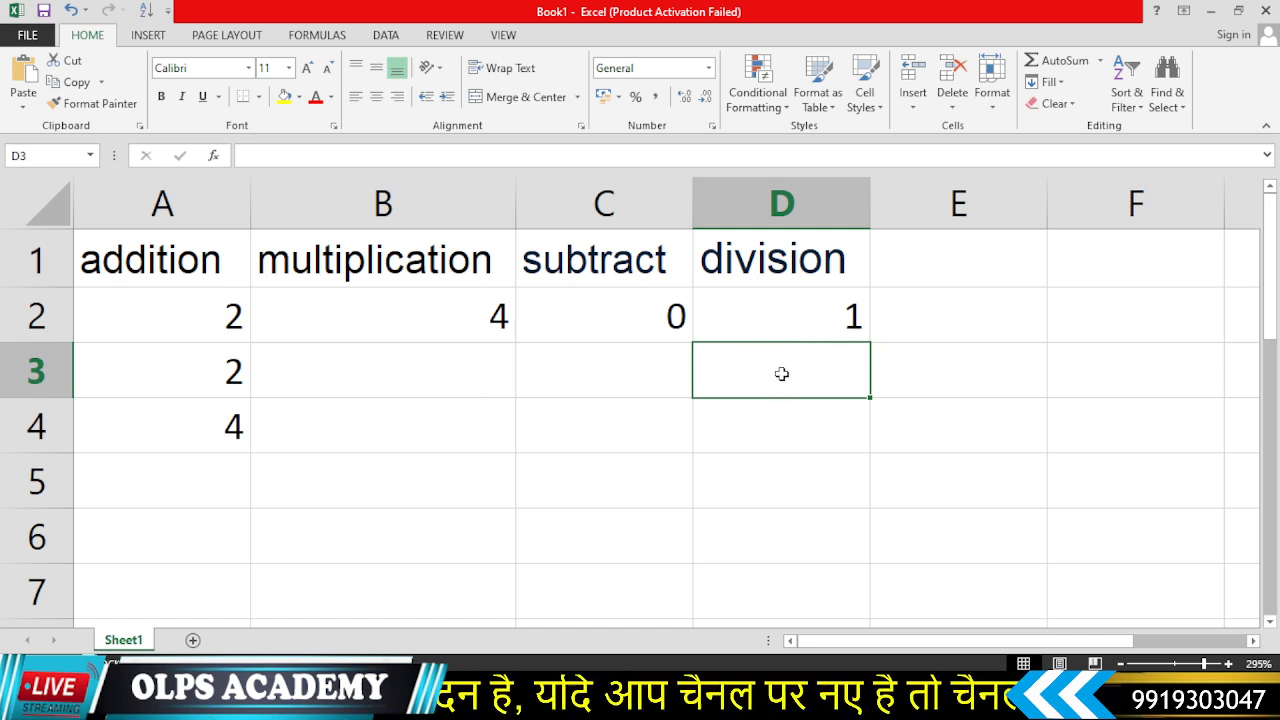
- Enter 45 in D3 and 5 in D4
type("45")
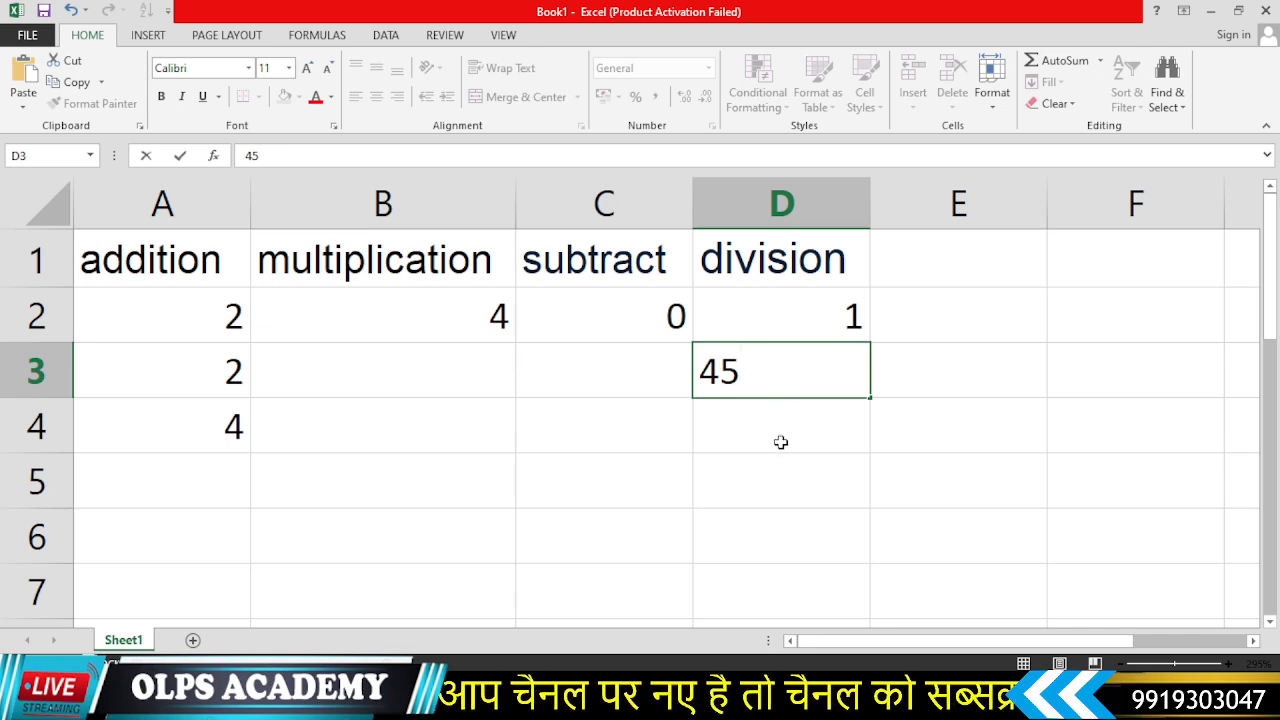
key("Return")
type("5")
key("Return")
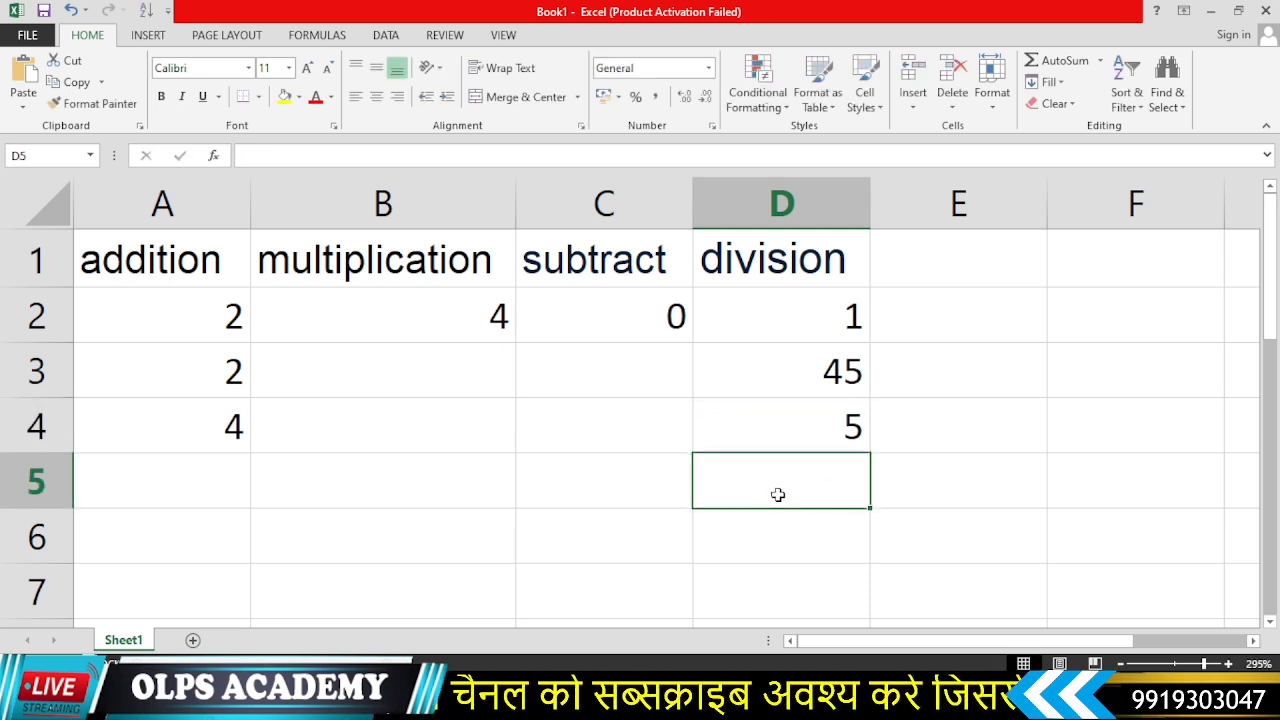
- Enter a formula in D5 that divides D3 by D4
type("=")
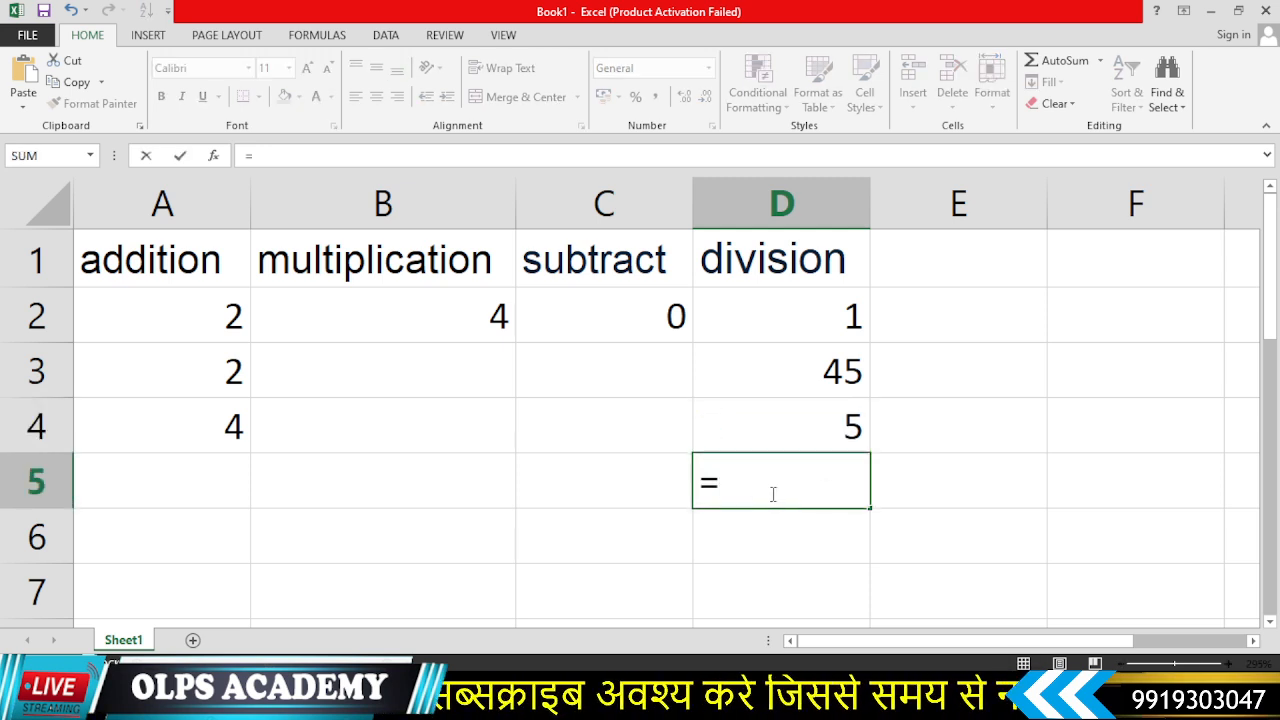
left_click(786, 368)
type("/")
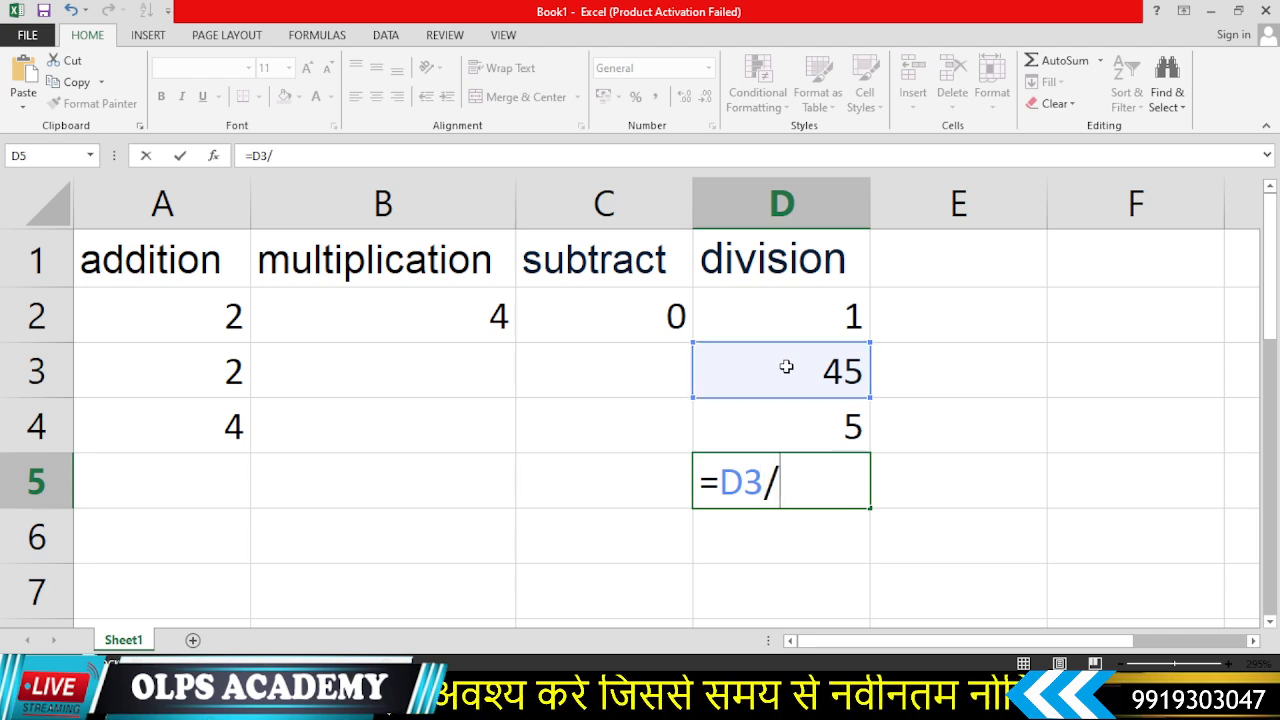
left_click(804, 432)
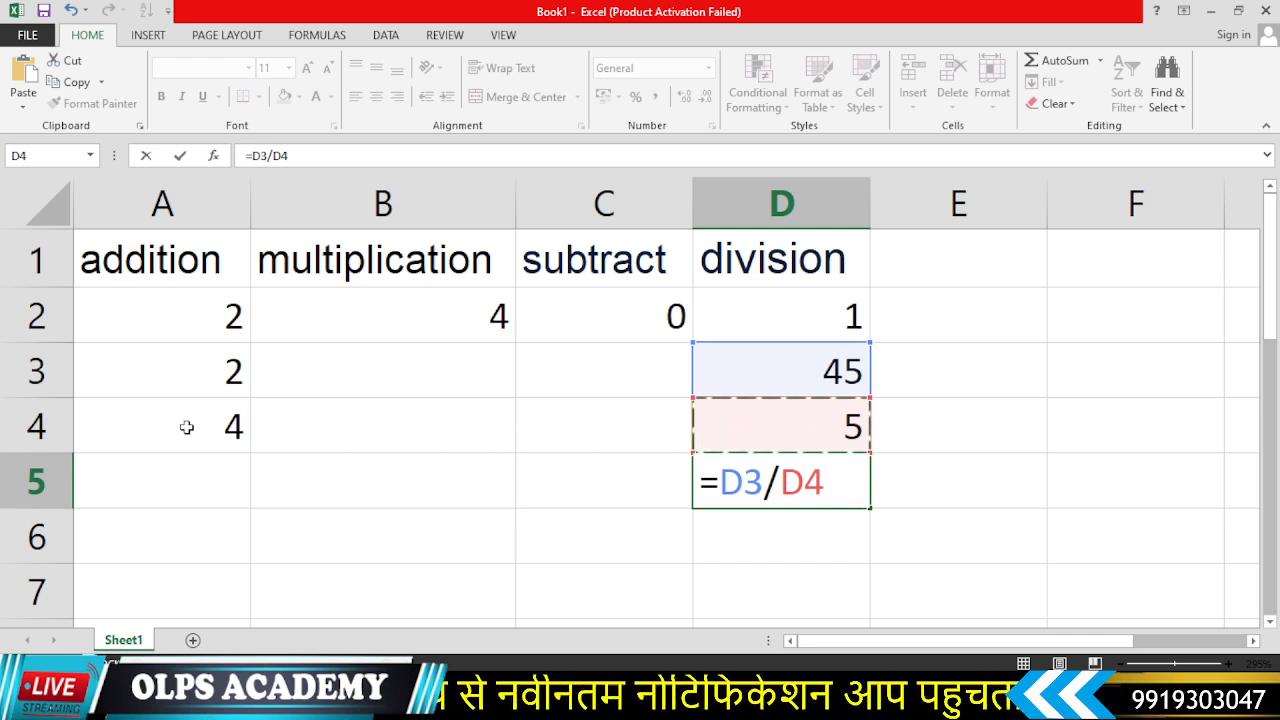
key("Return")
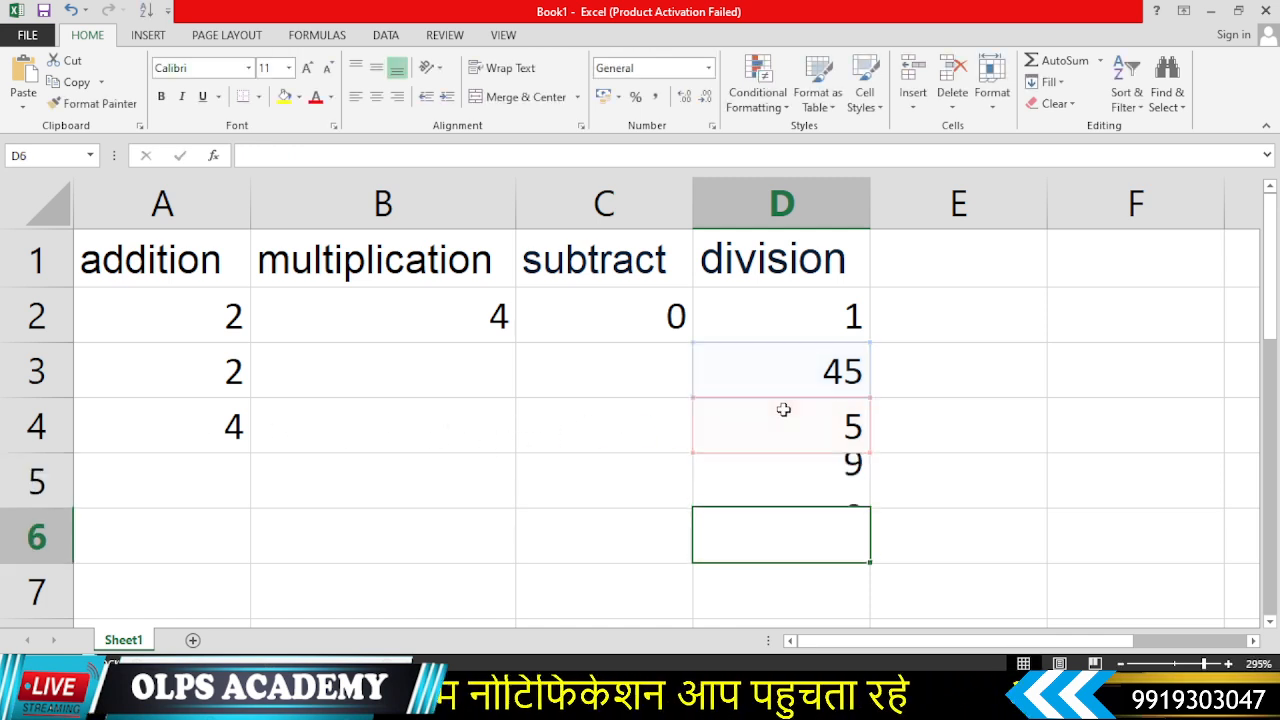
left_click(845, 485)
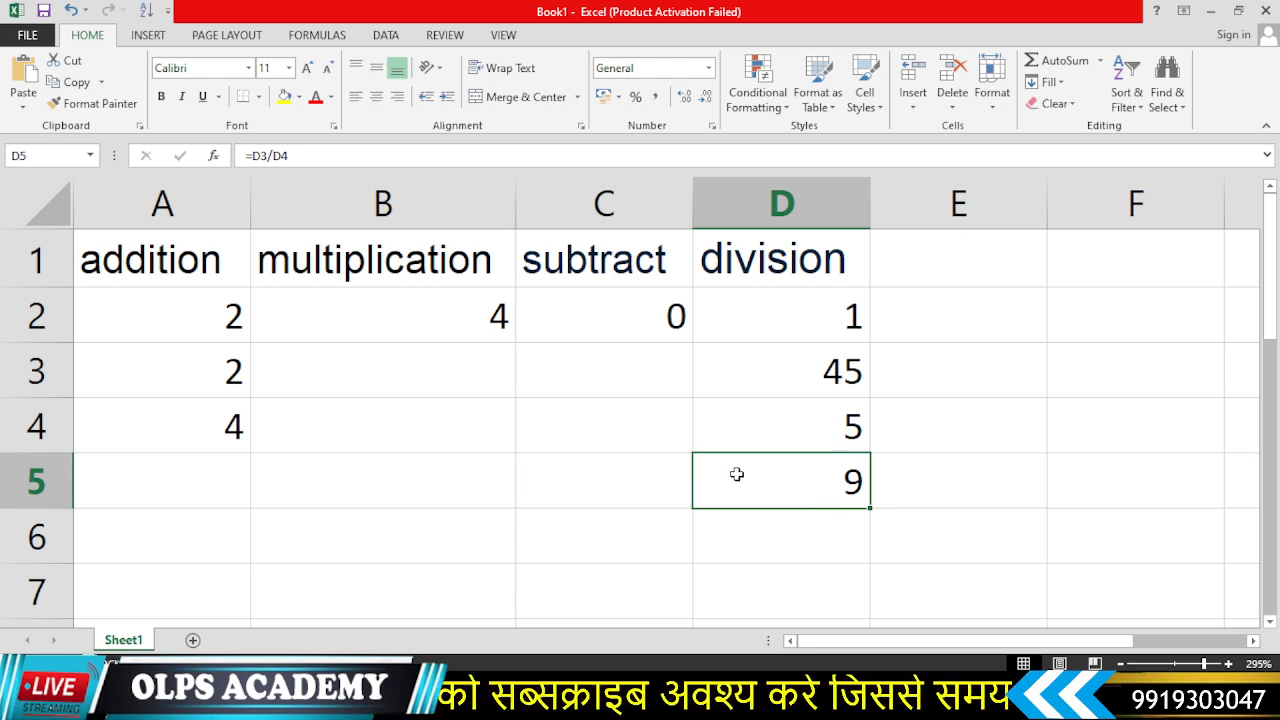
- Enter 21 in A6 and 22 in A7
scroll(171, 423, "down", 1)
scroll(245, 409, "up", 1)
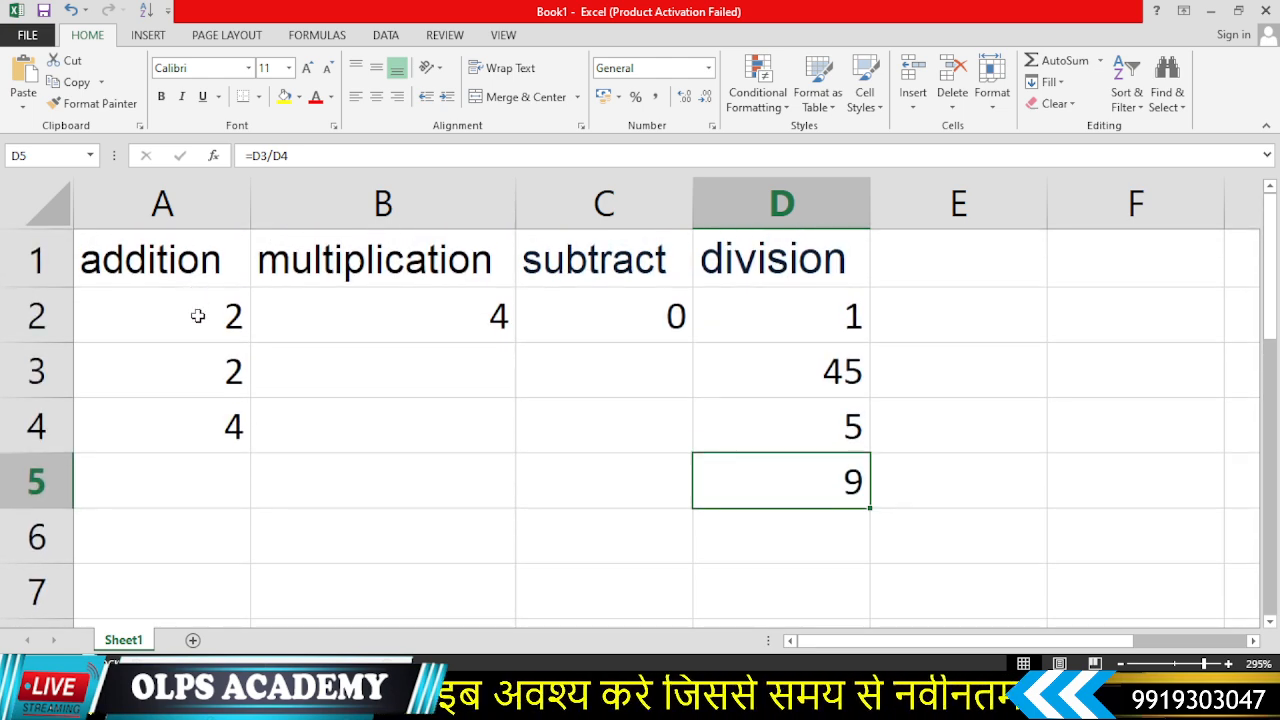
scroll(203, 482, "down", 3)
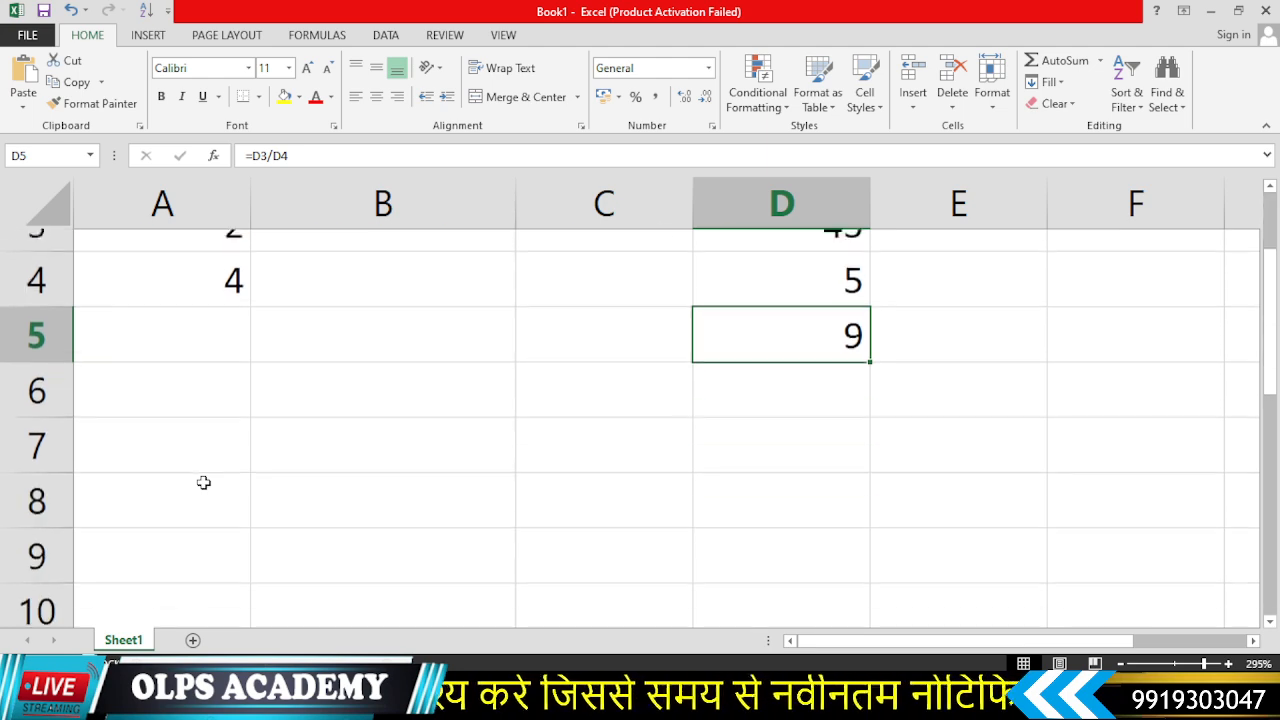
left_click(196, 375)
type("2")
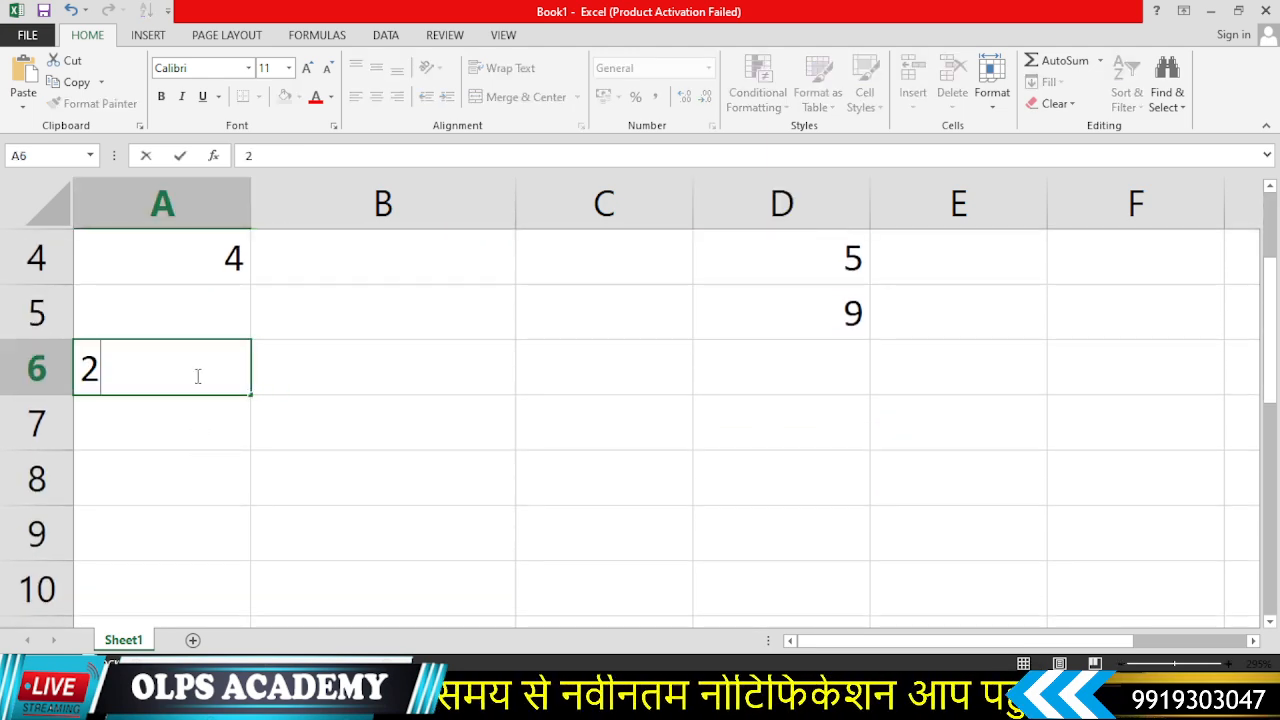
type("1")
key("Return")
type("22")
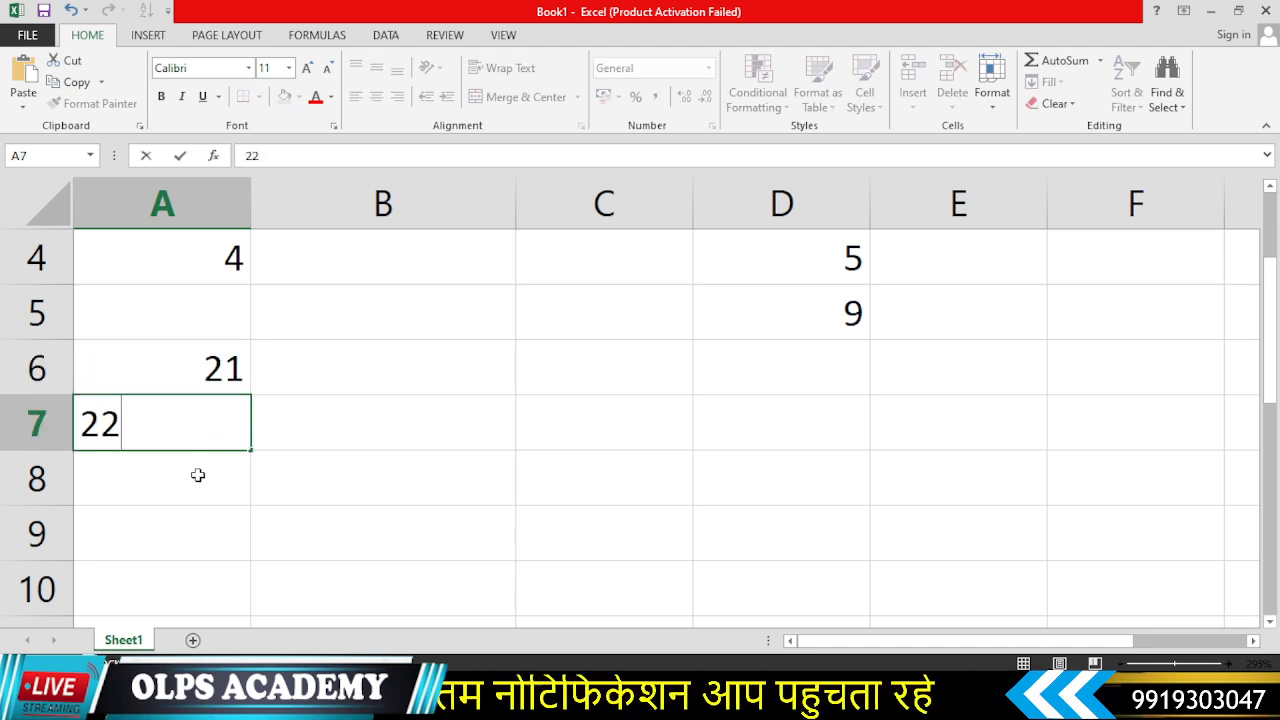
key("Return")
- Select A6:A7 and AutoFill the number series down to A12
left_click_drag(176, 370, 192, 414)
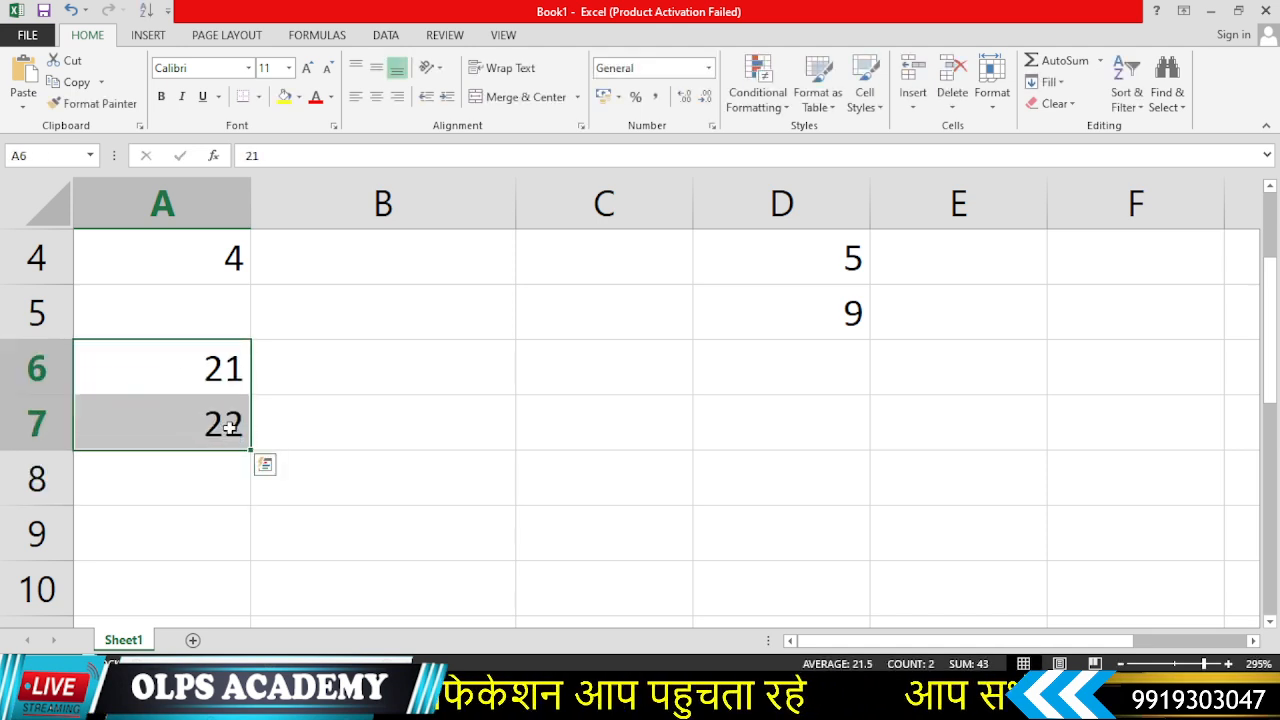
left_click_drag(251, 452, 236, 543)
scroll(236, 543, "up", 2)
scroll(237, 506, "down", 2)
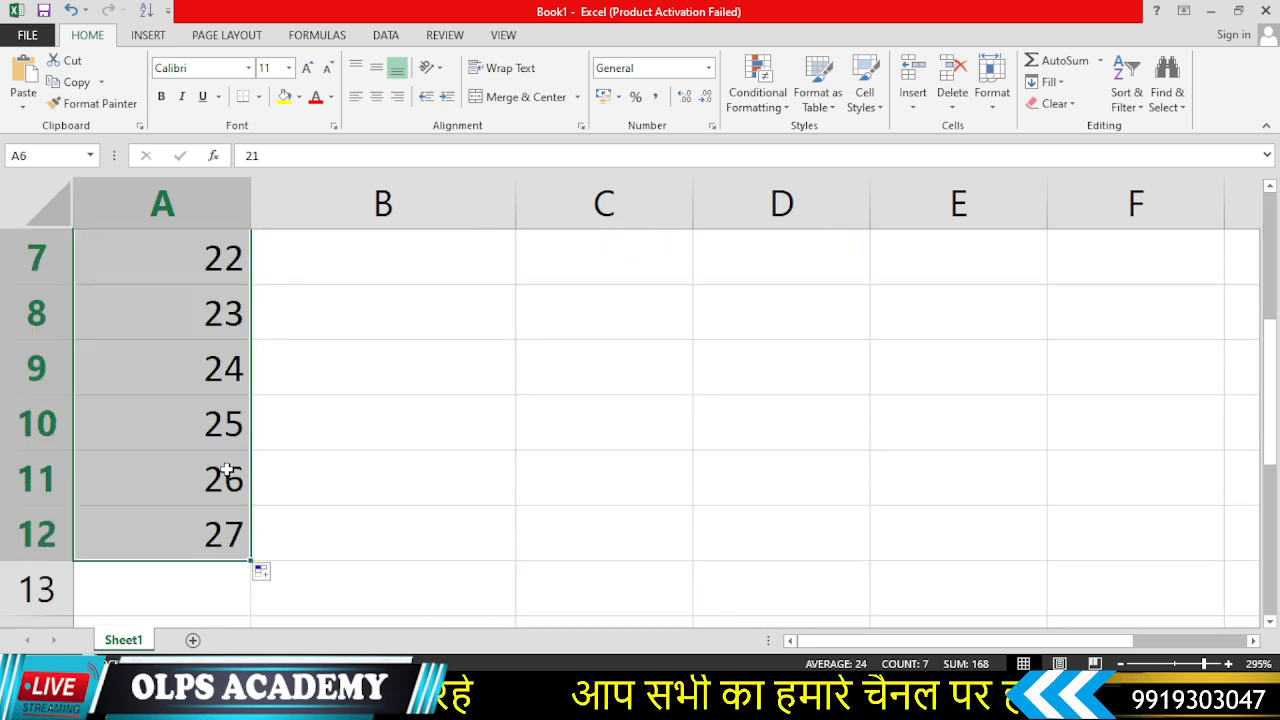
scroll(227, 470, "up", 1)
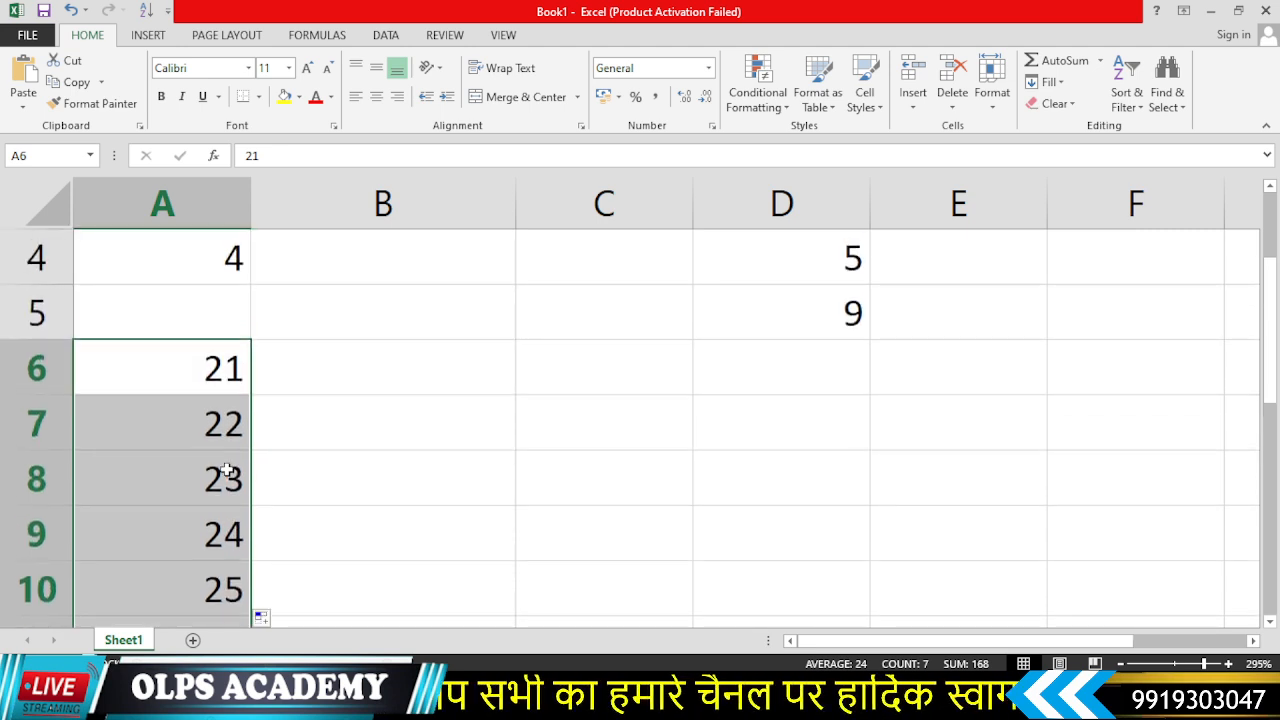
scroll(224, 482, "down", 1)
- Insert an AutoSum in A13 totalling A6:A12
left_click(158, 592)
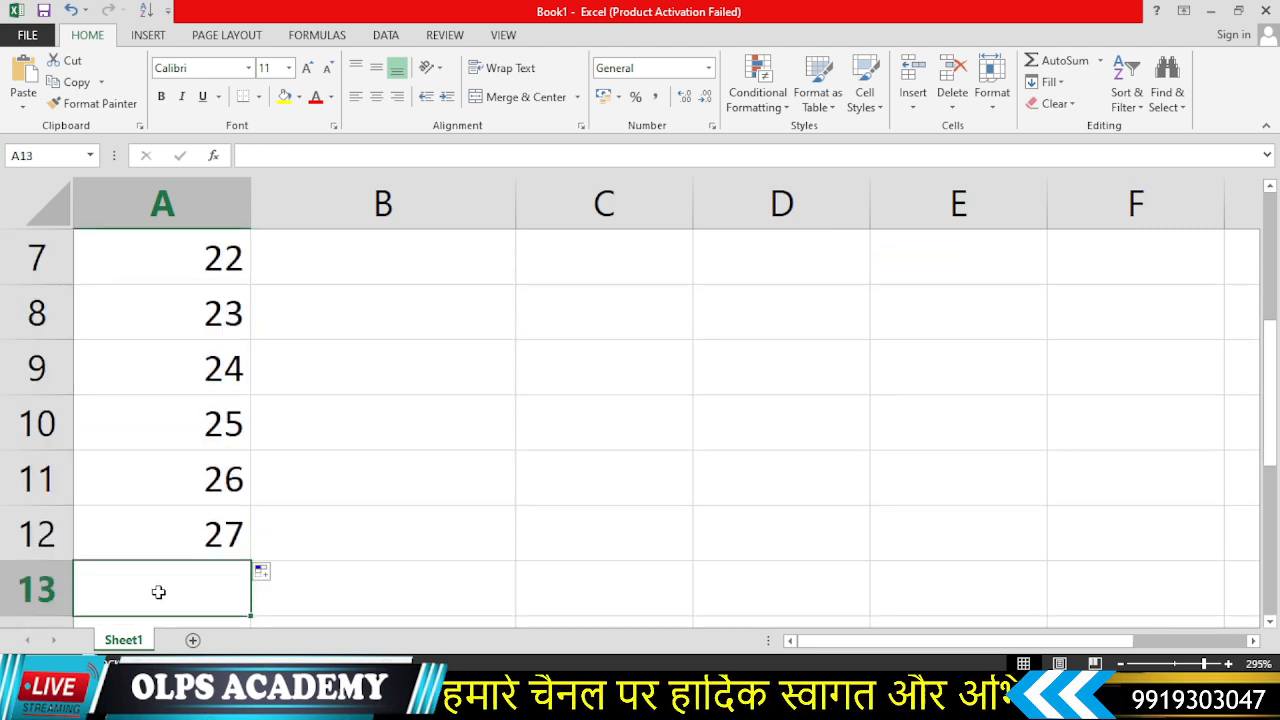
key("alt")
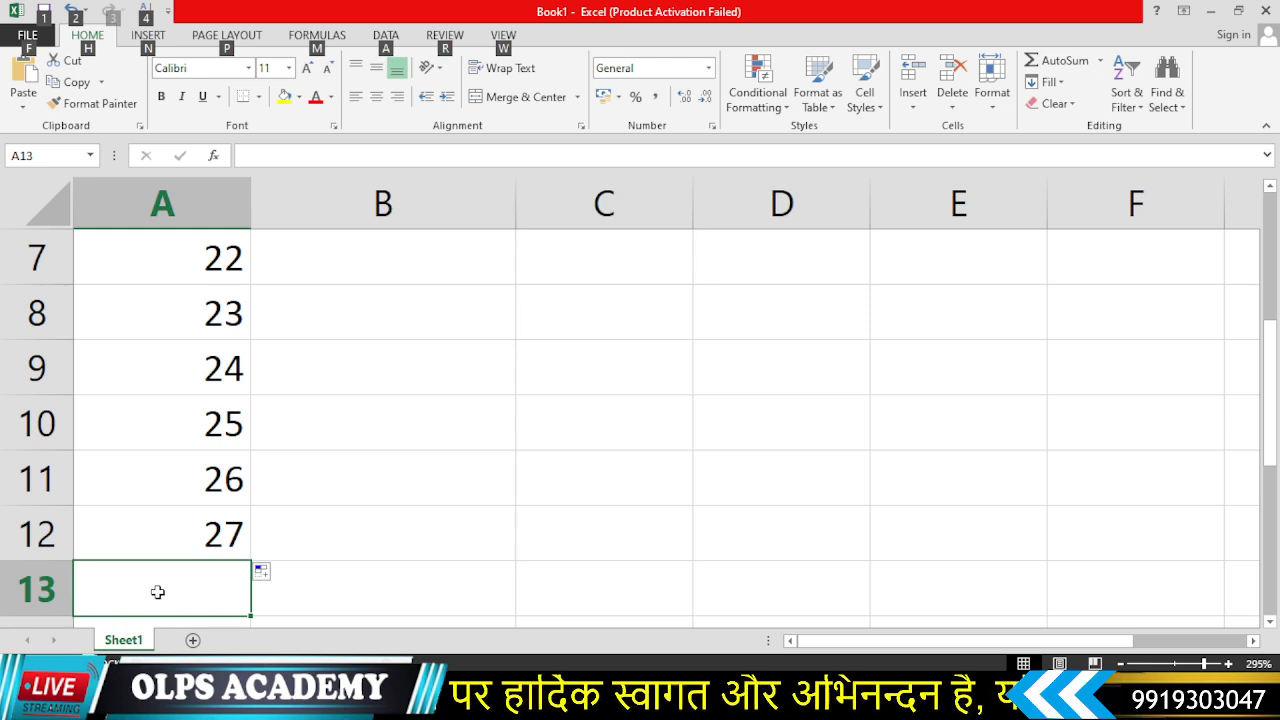
key("alt+equal")
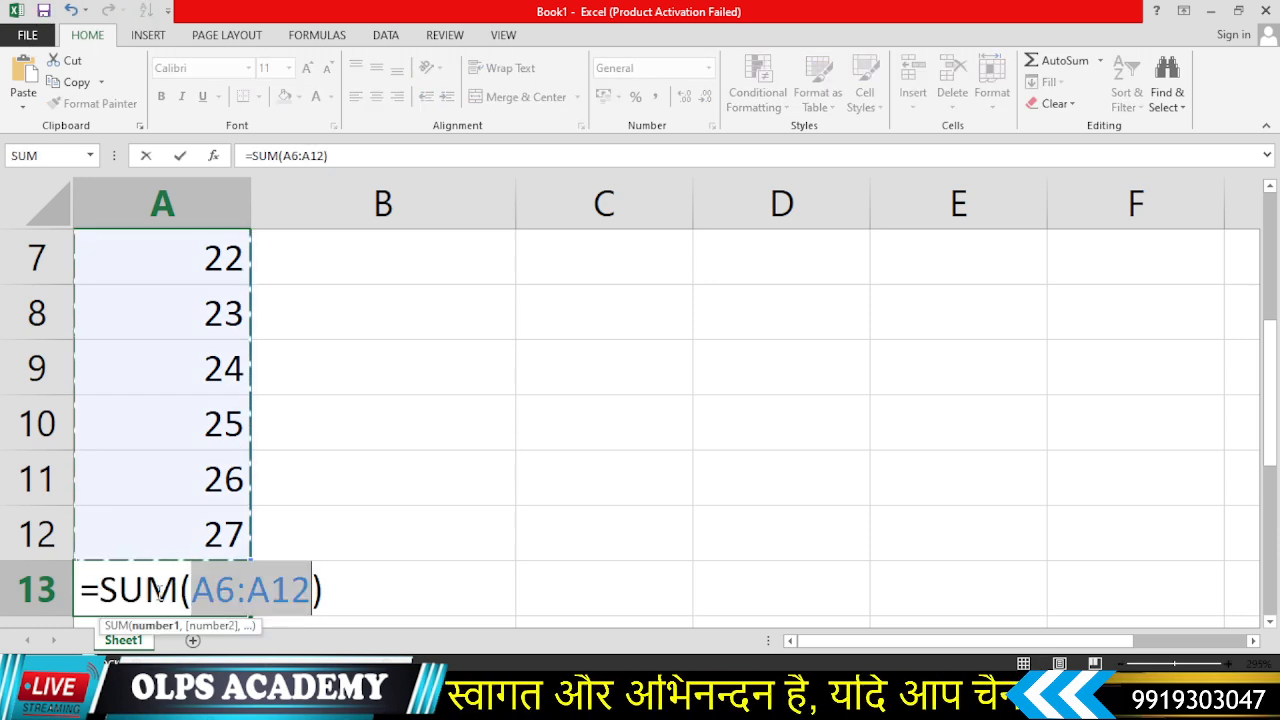
scroll(168, 585, "up", 2)
scroll(200, 500, "down", 2)
scroll(219, 398, "up", 1)
scroll(230, 420, "down", 1)
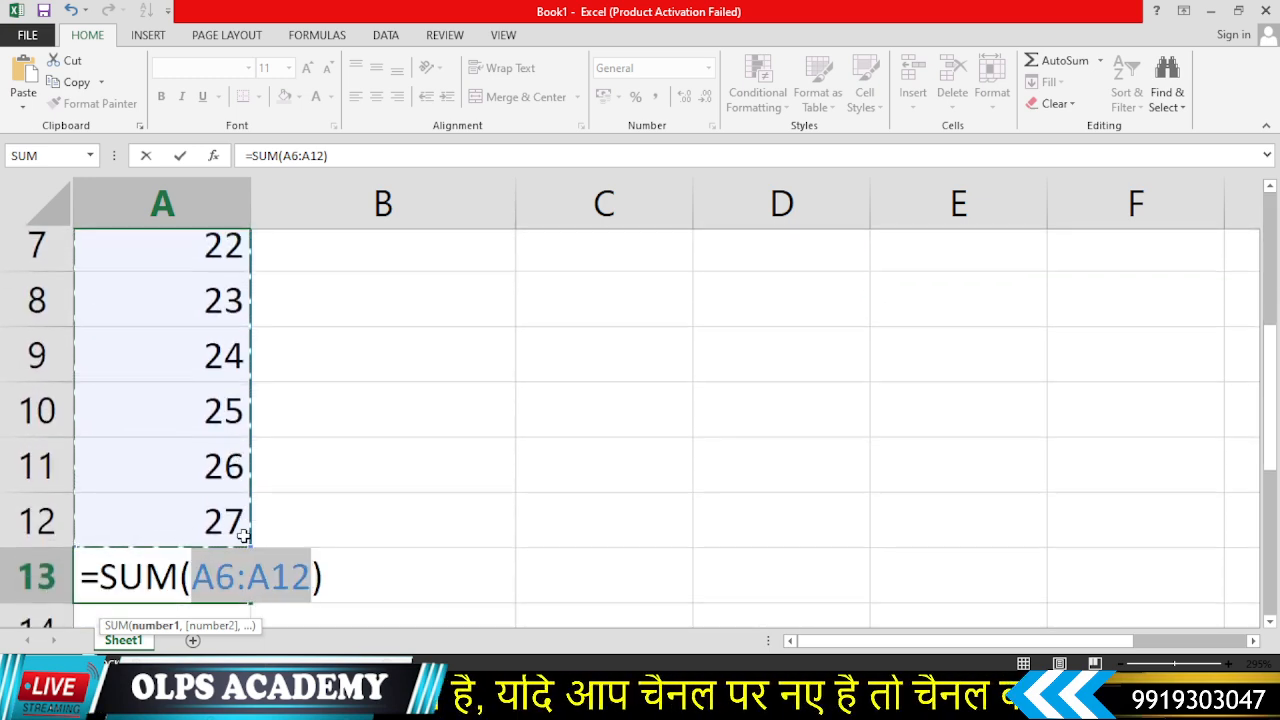
scroll(230, 500, "down", 1)
key("Return")
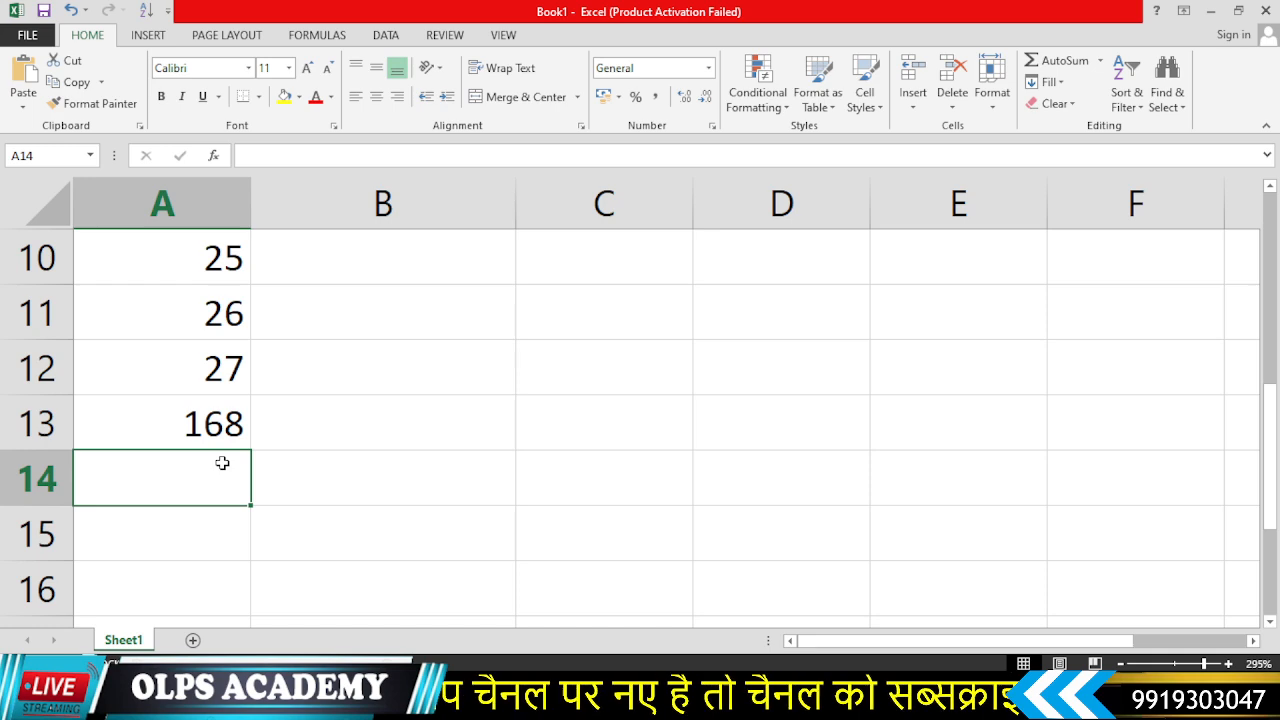
- Scroll through the sheet to review the values and formula results entered so far
scroll(220, 400, "up", 2)
scroll(220, 371, "down", 3)
scroll(230, 478, "up", 4)
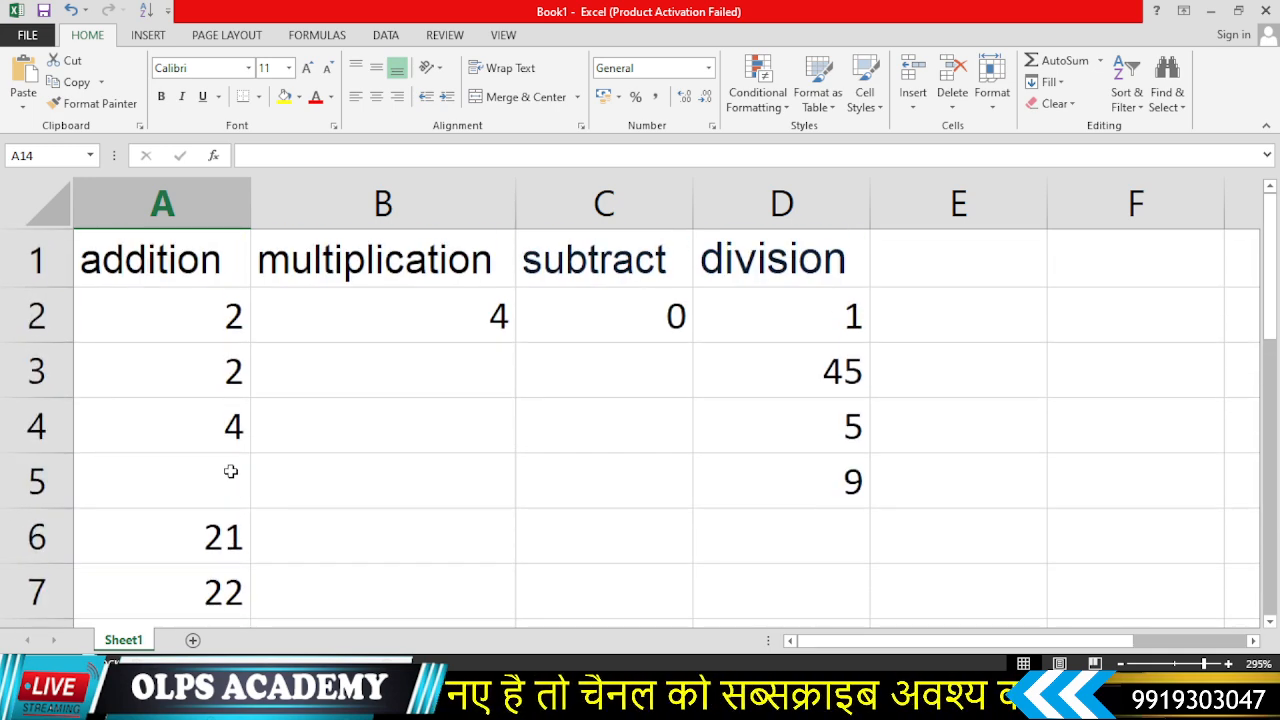
scroll(230, 471, "down", 3)
scroll(301, 466, "up", 3)
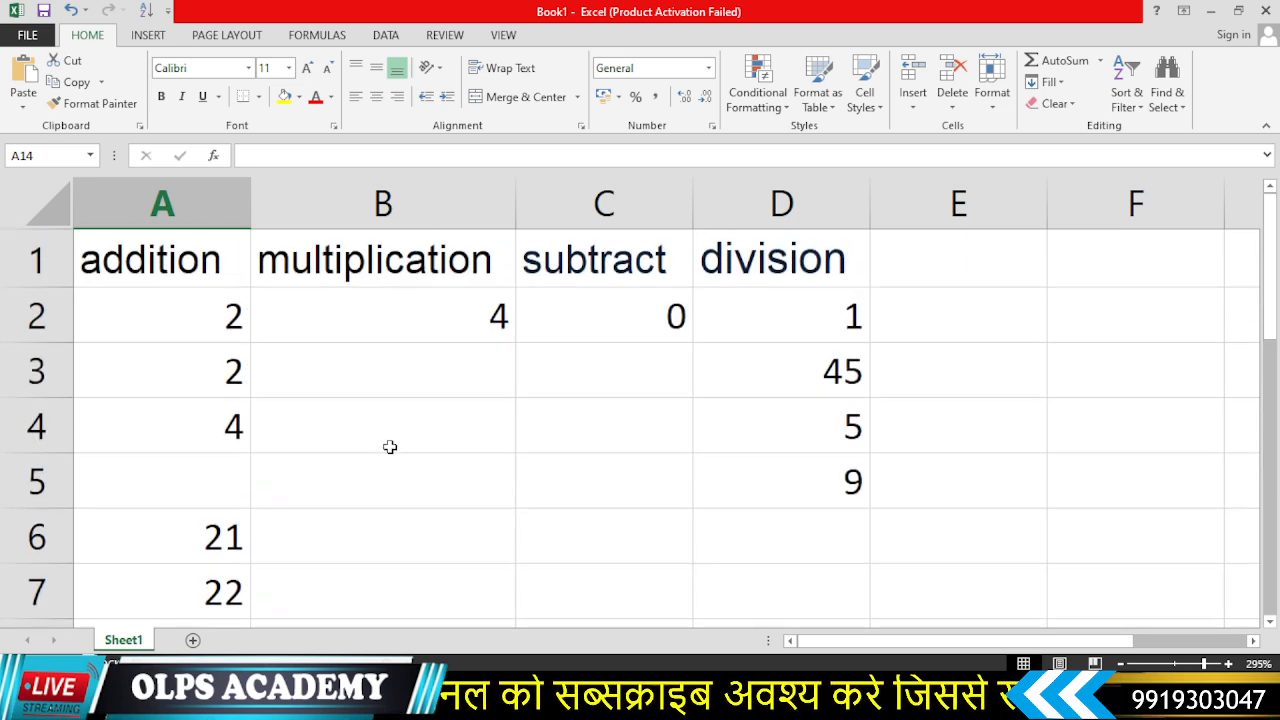
scroll(356, 450, "down", 2)
scroll(356, 450, "up", 2)
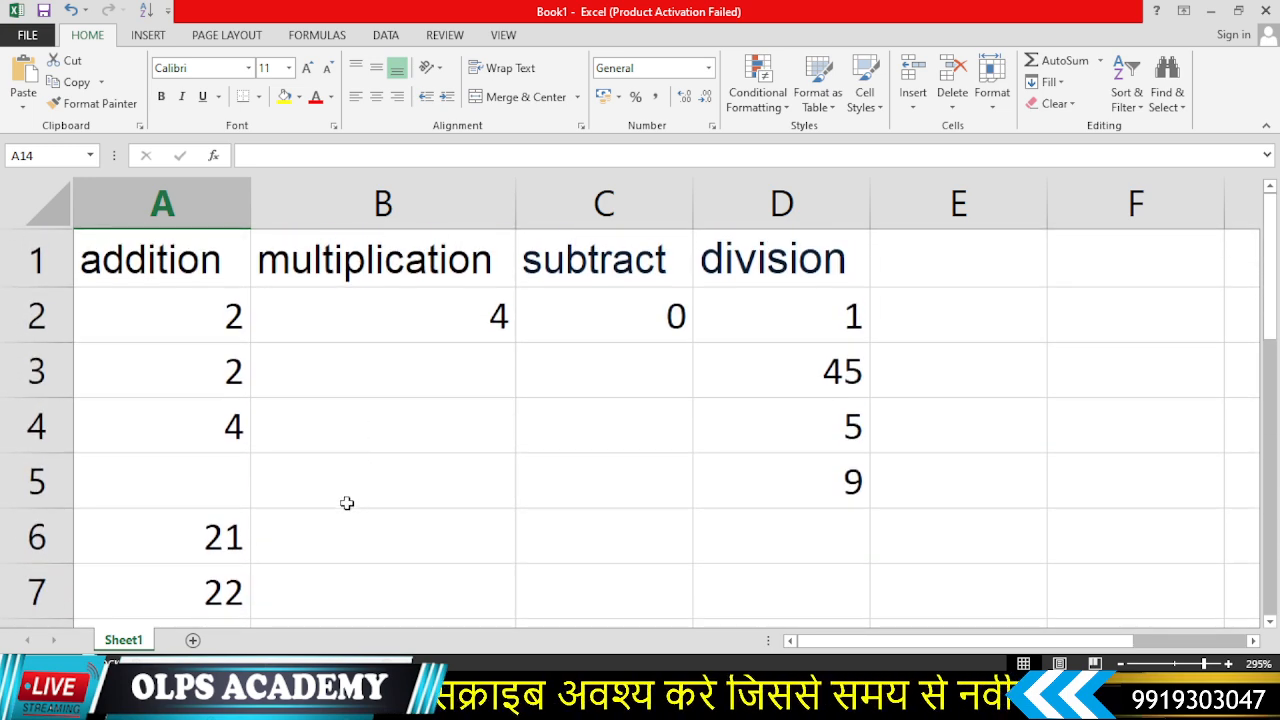
scroll(350, 420, "down", 2)
- Enter 22, 23, 24 and 25 in cells B7 through B10
left_click(352, 272)
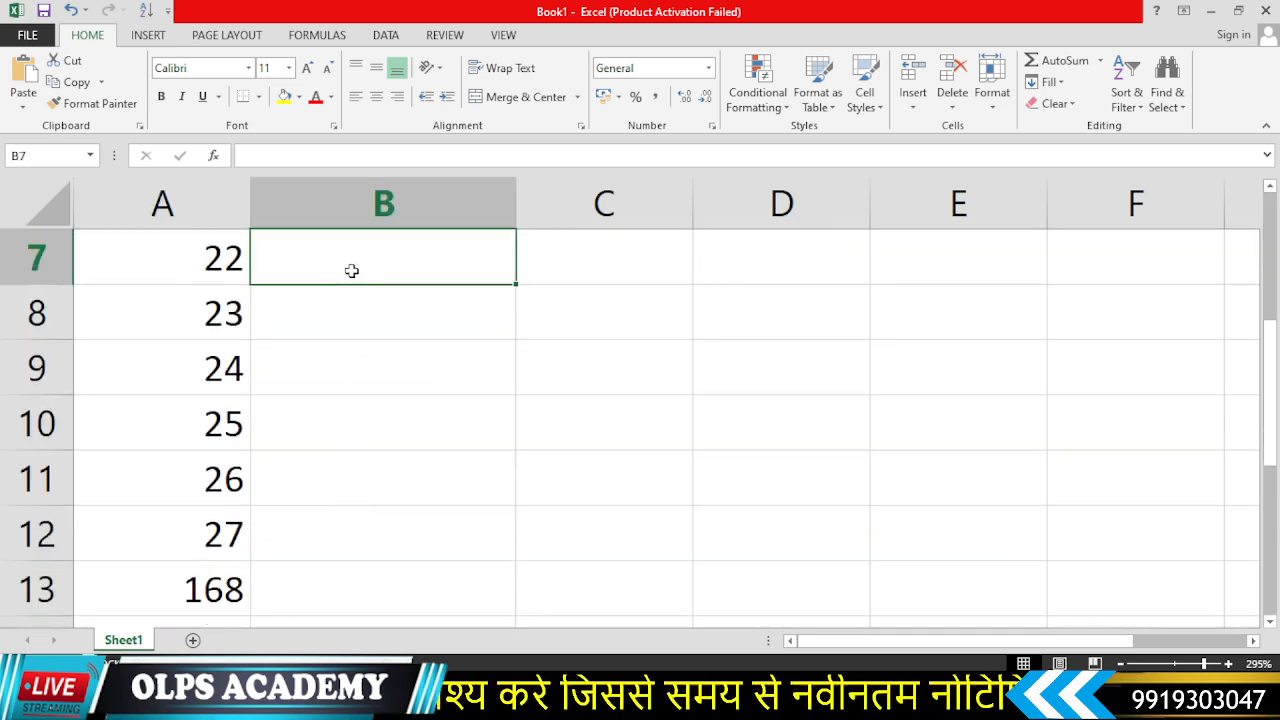
type("22")
key("Return")
type("232")
key("BackSpace")
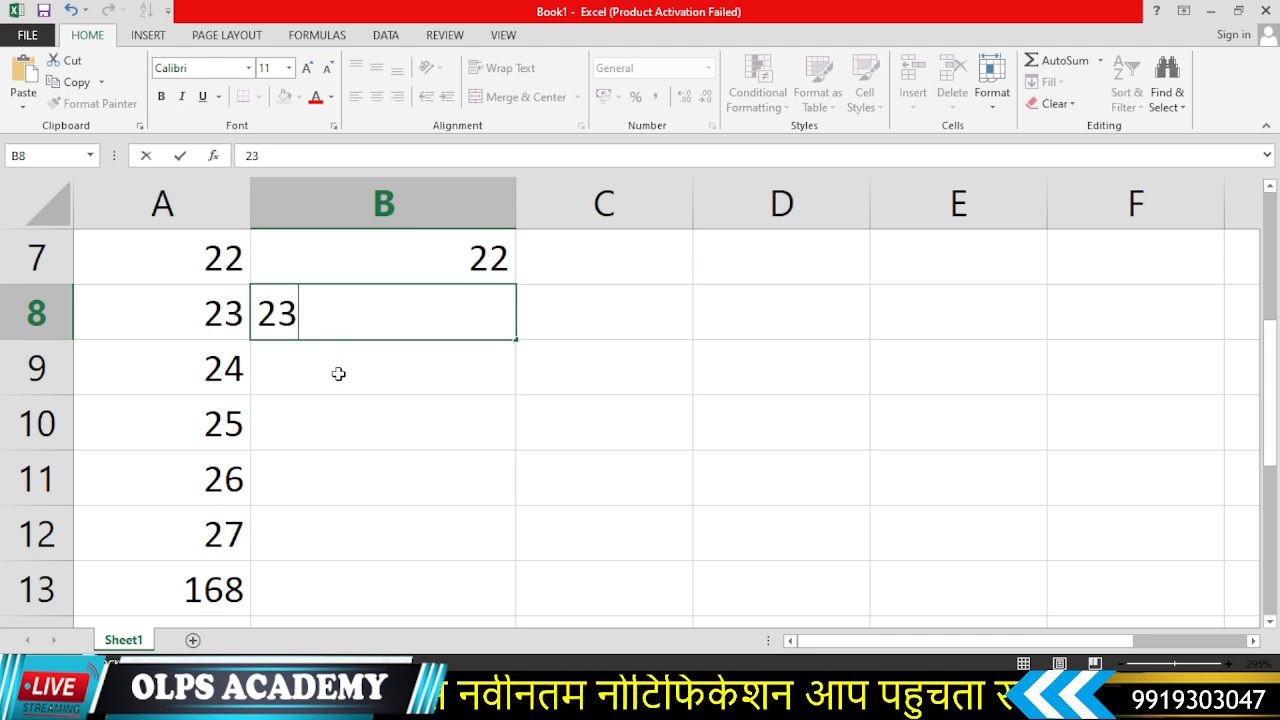
key("Return")
type("24")
key("Return")
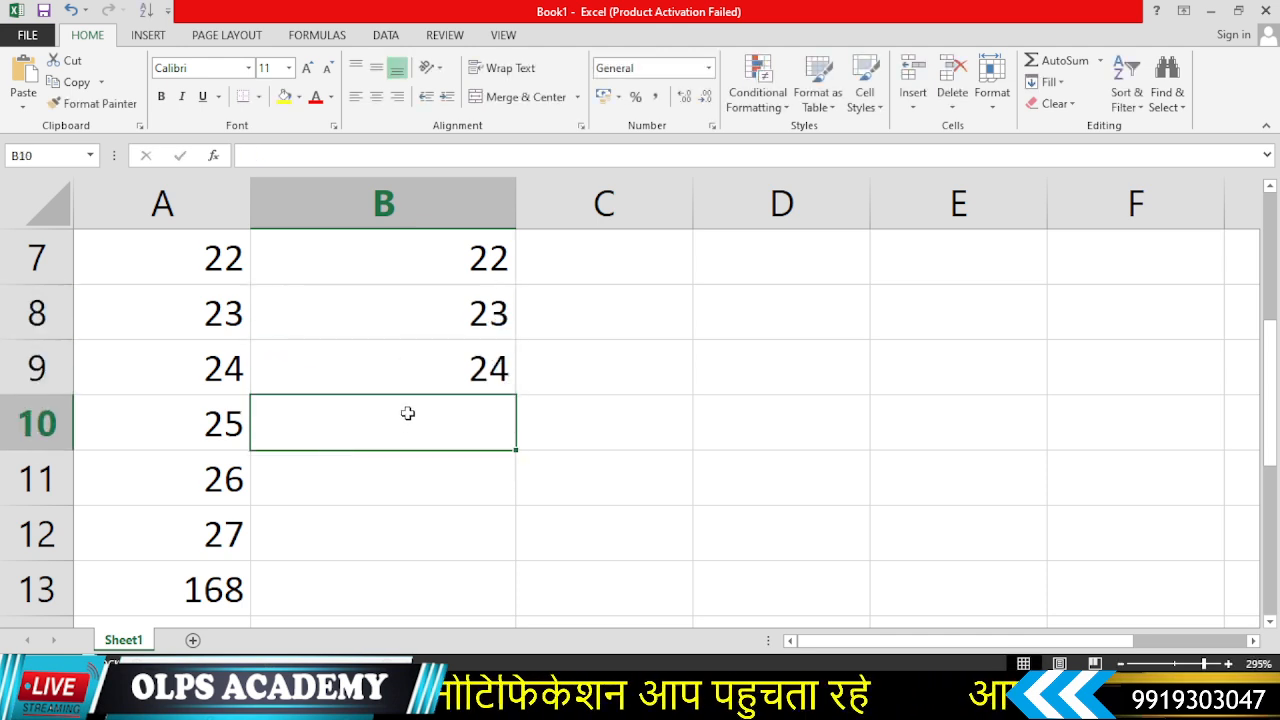
type("25")
key("Return")
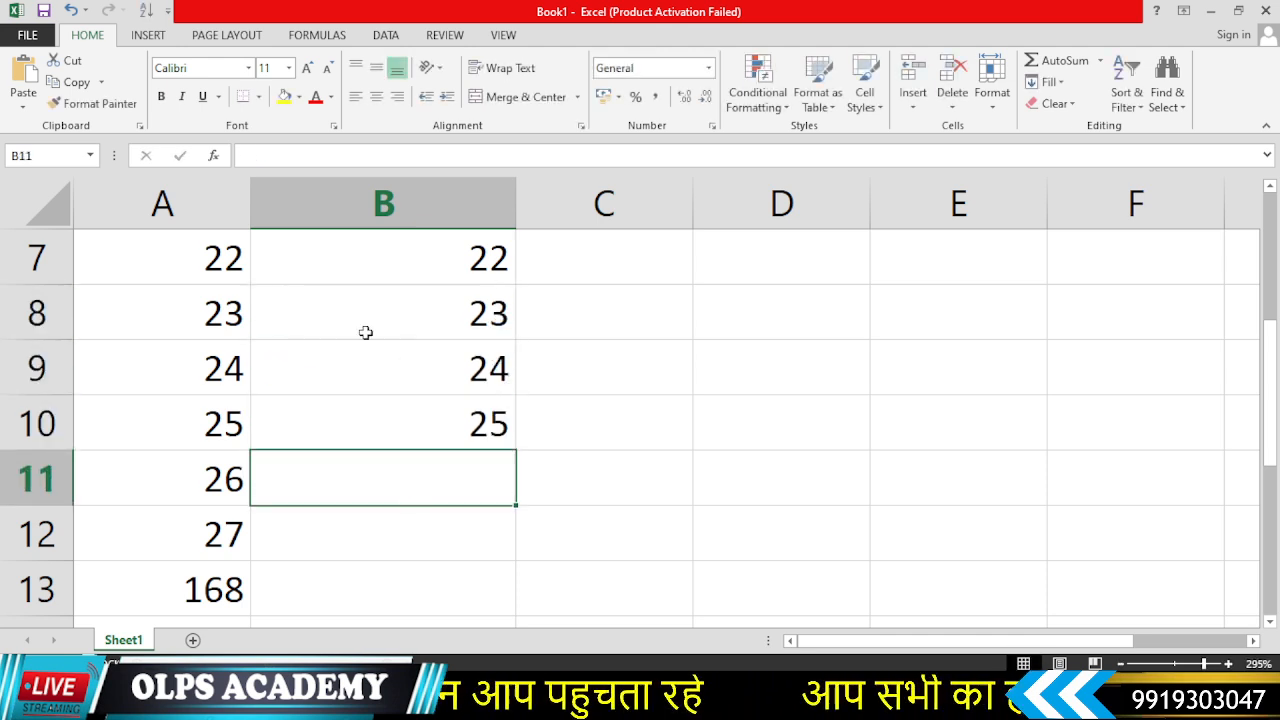
- Enter a formula in B11 multiplying B7, B8, B9 and B10
scroll(386, 352, "up", 1)
scroll(448, 557, "down", 1)
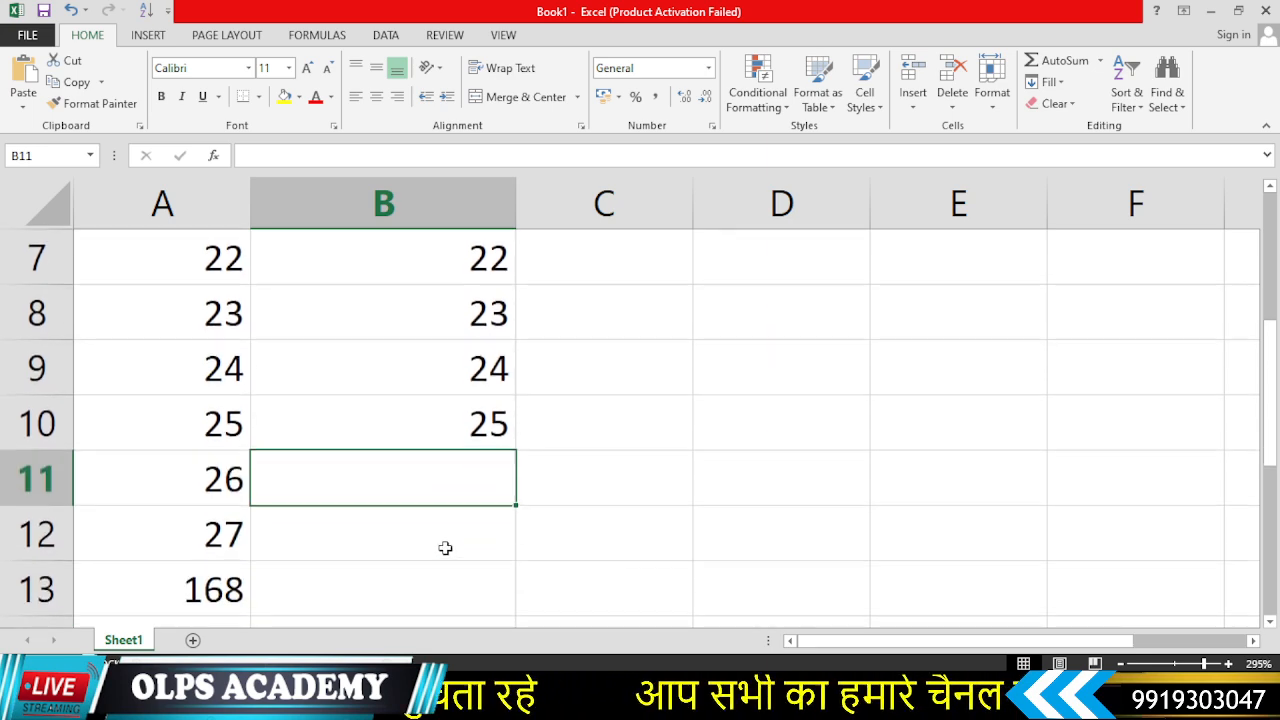
type("=")
left_click(440, 258)
type("*")
left_click(427, 316)
type("*")
left_click(441, 377)
type("*")
left_click(450, 431)
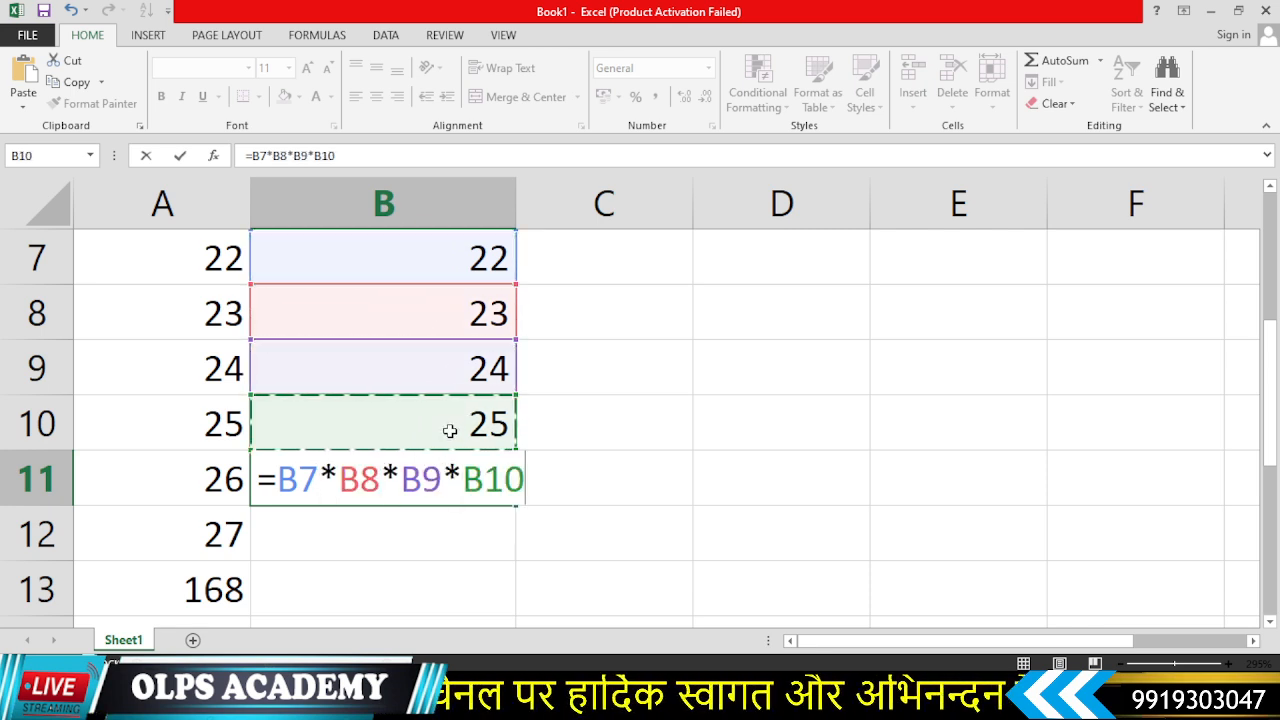
key("Return")
- Scroll up and down the sheet to examine the multiplication result and other columns
scroll(450, 480, "up", 1)
scroll(457, 420, "down", 1)
scroll(463, 399, "down", 1)
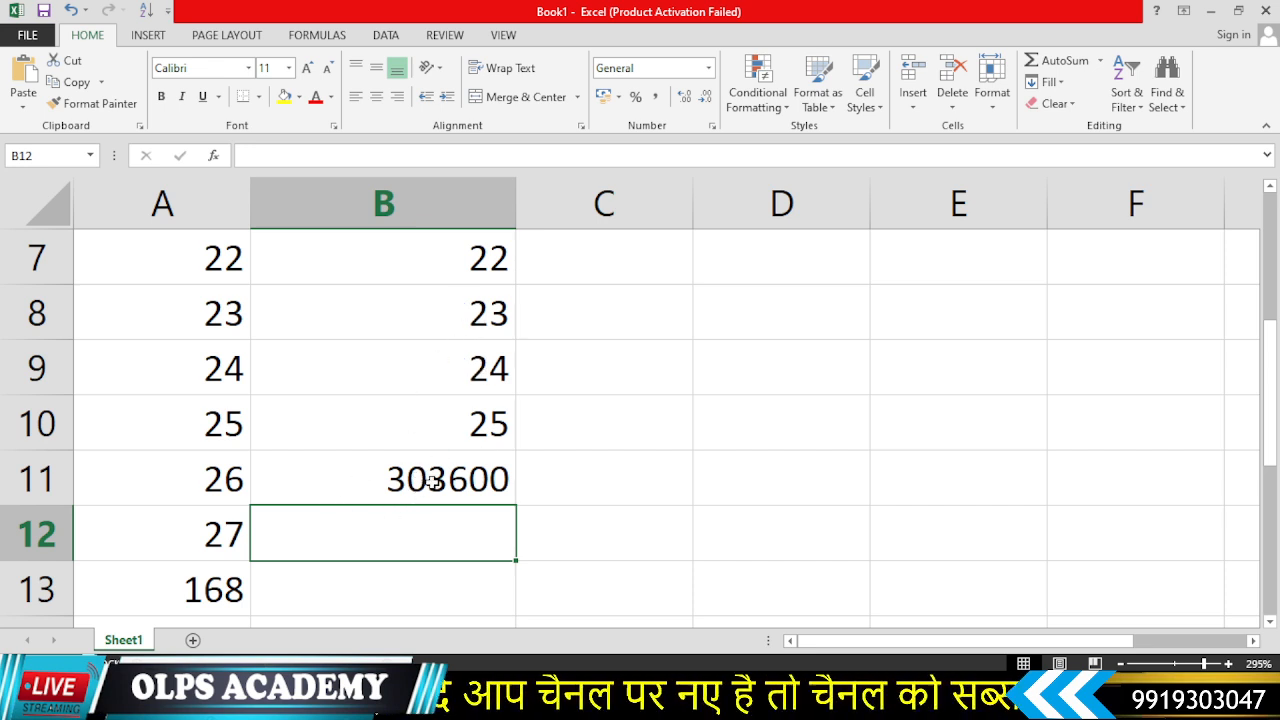
scroll(425, 480, "up", 2)
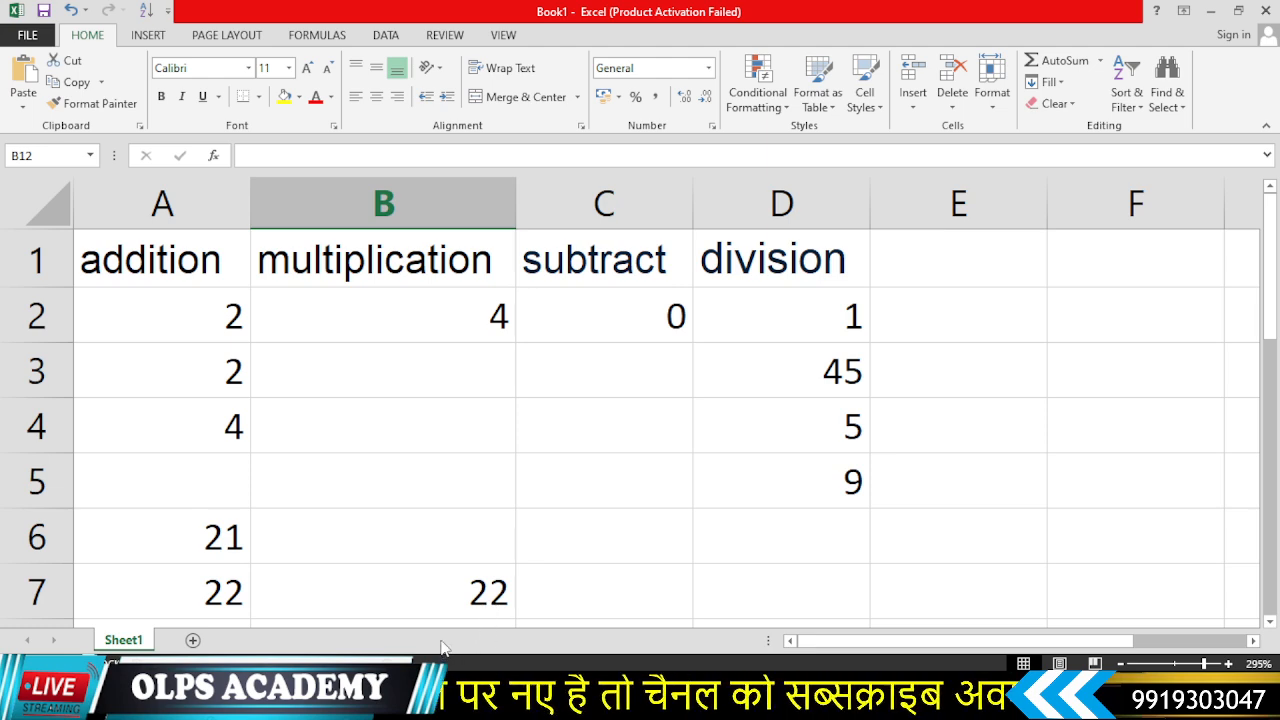
scroll(449, 531, "down", 1)
scroll(426, 508, "up", 1)
scroll(425, 507, "down", 1)
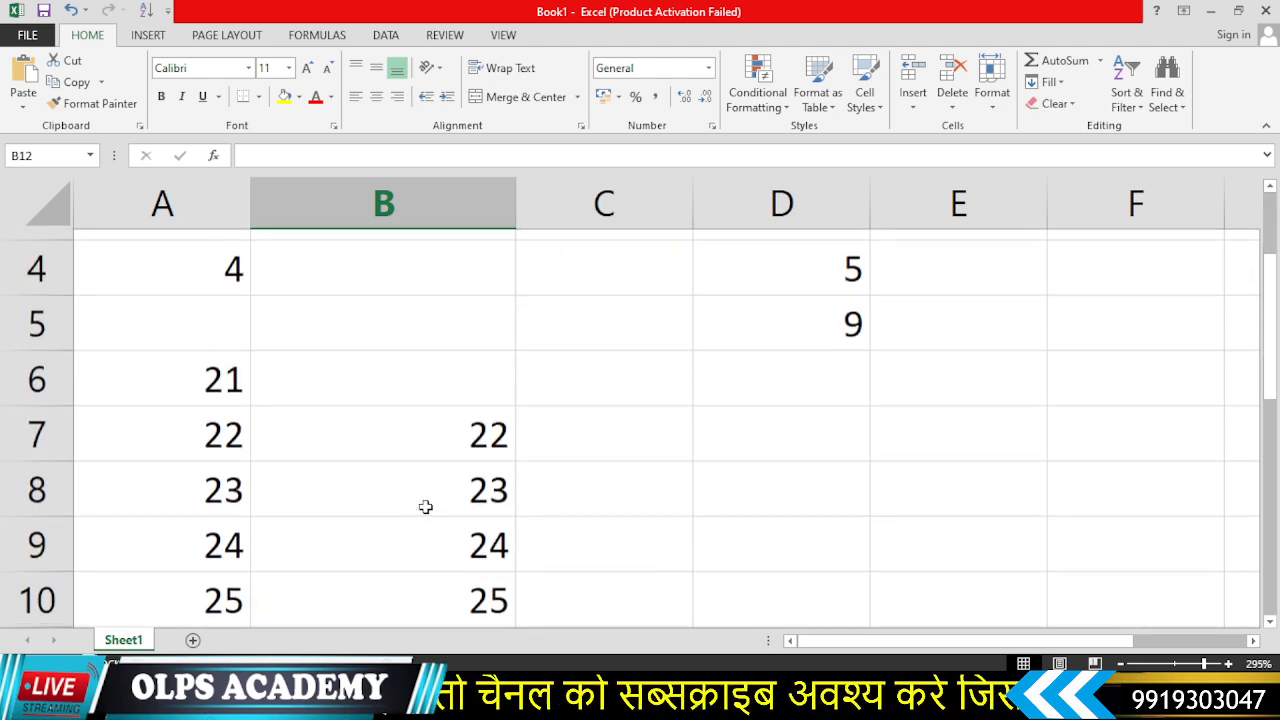
- Scroll through the sheet and select various cells to review the column headings, entered values and formula results
scroll(425, 507, "down", 4)
scroll(423, 503, "up", 4)
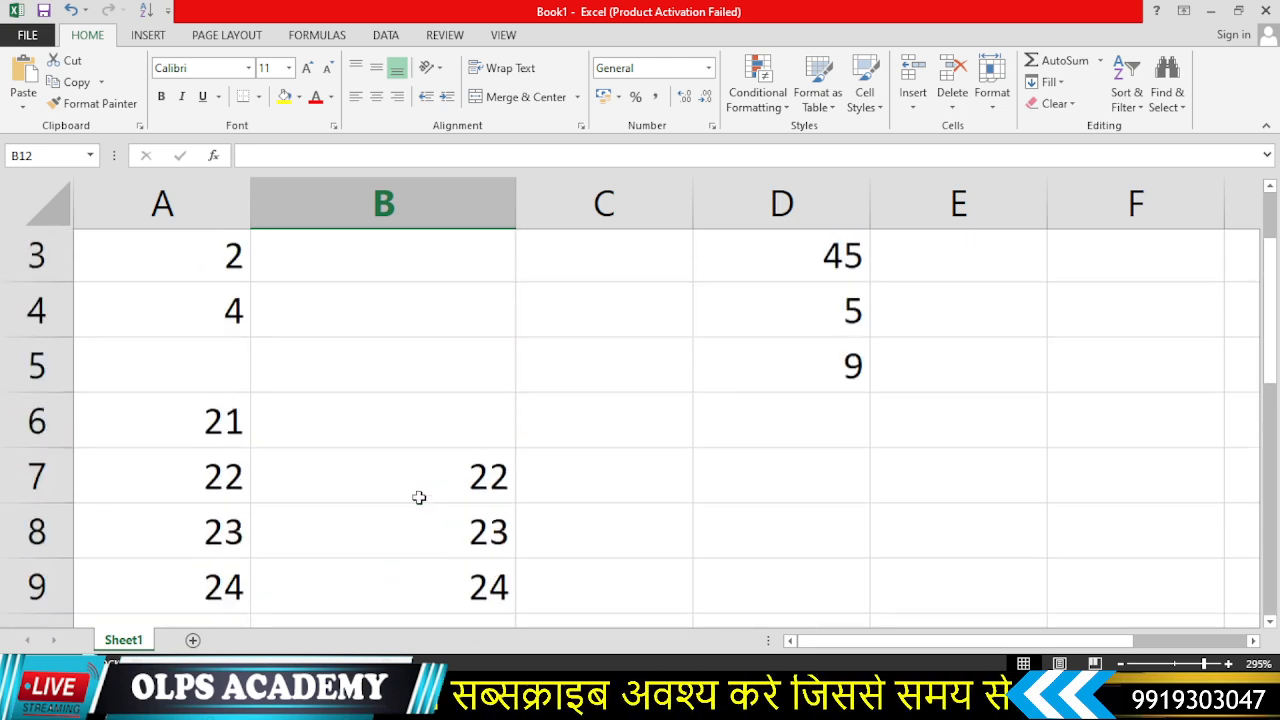
scroll(419, 497, "up", 1)
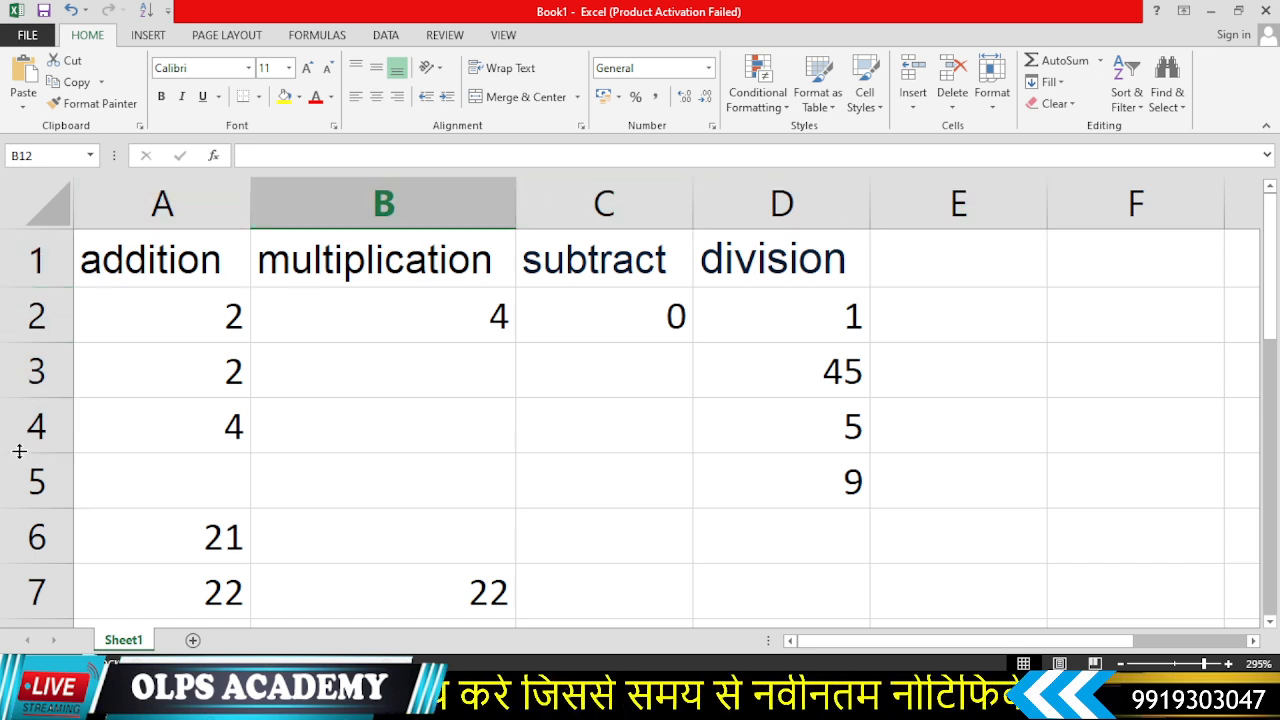
left_click(336, 485)
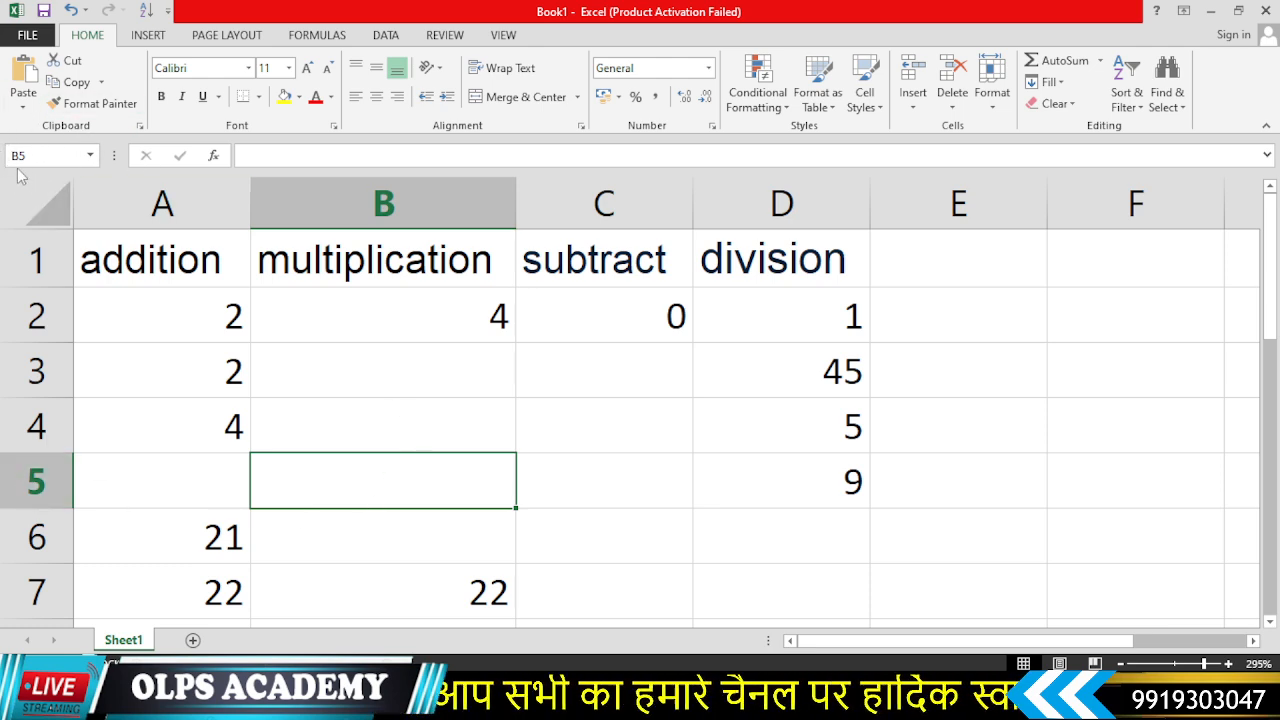
left_click(580, 480)
left_click(388, 488)
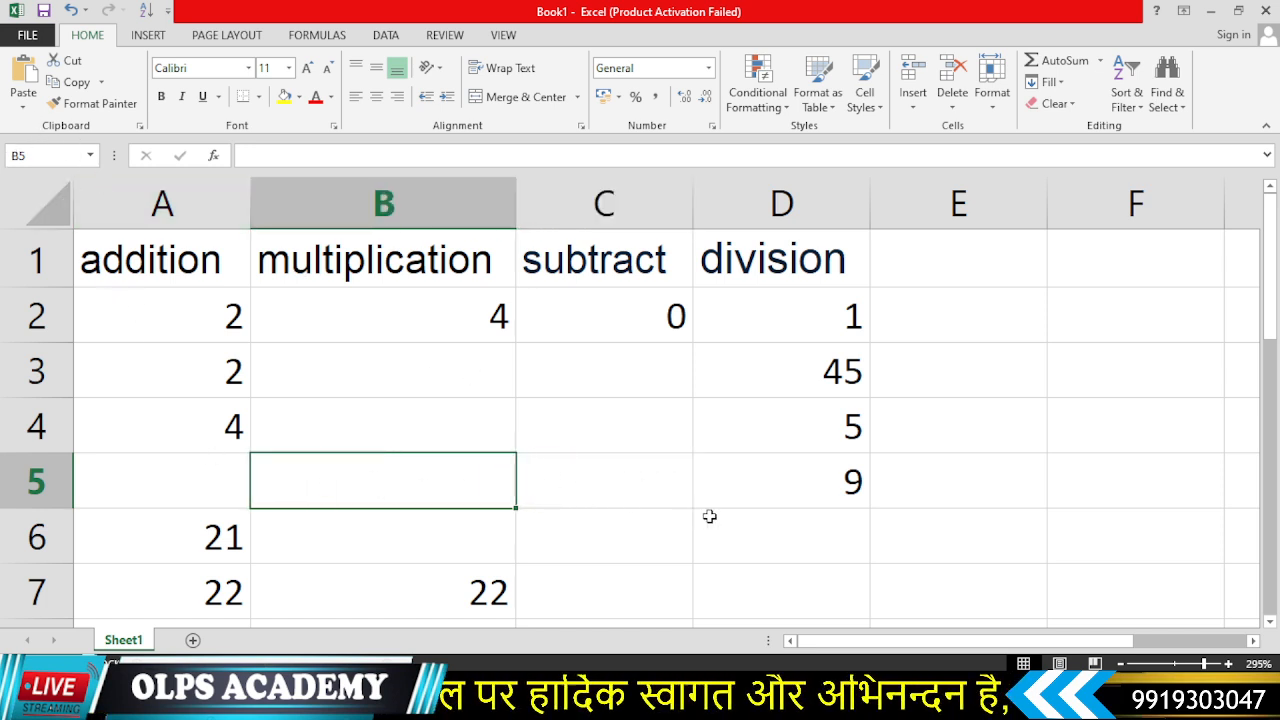
left_click(607, 482)
scroll(607, 481, "down", 1)
scroll(607, 481, "up", 1)
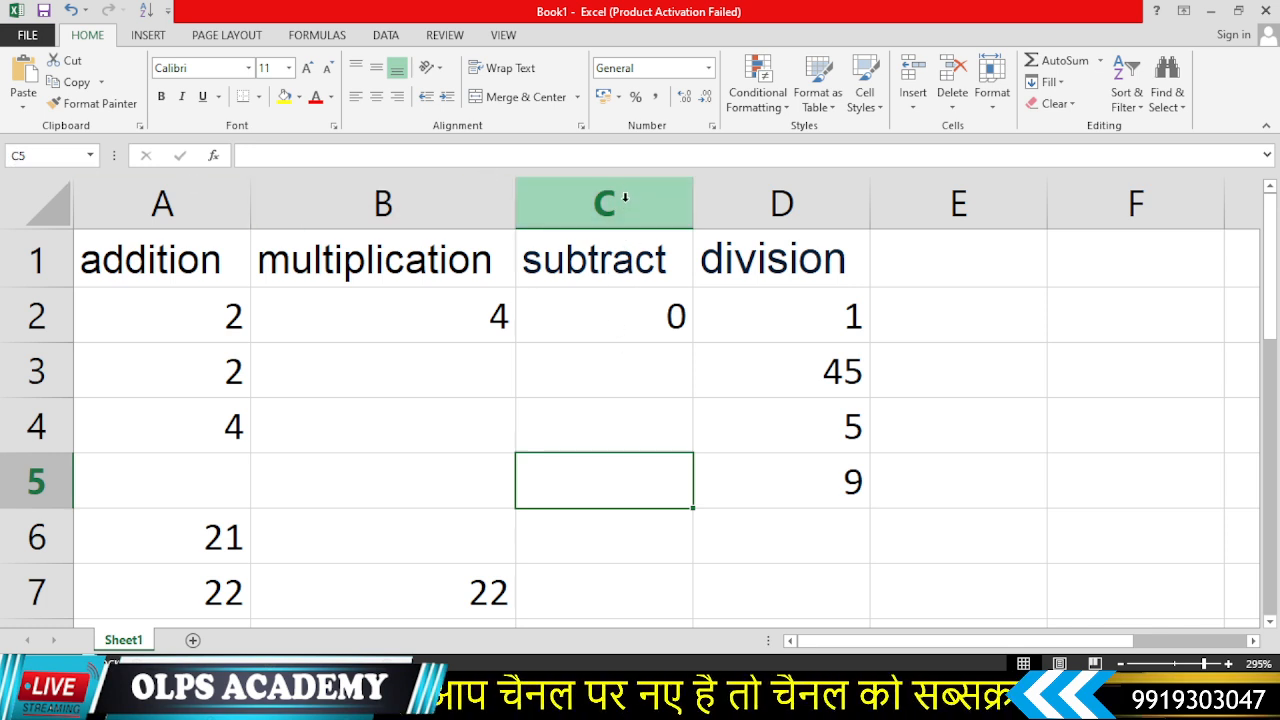
left_click(880, 568)
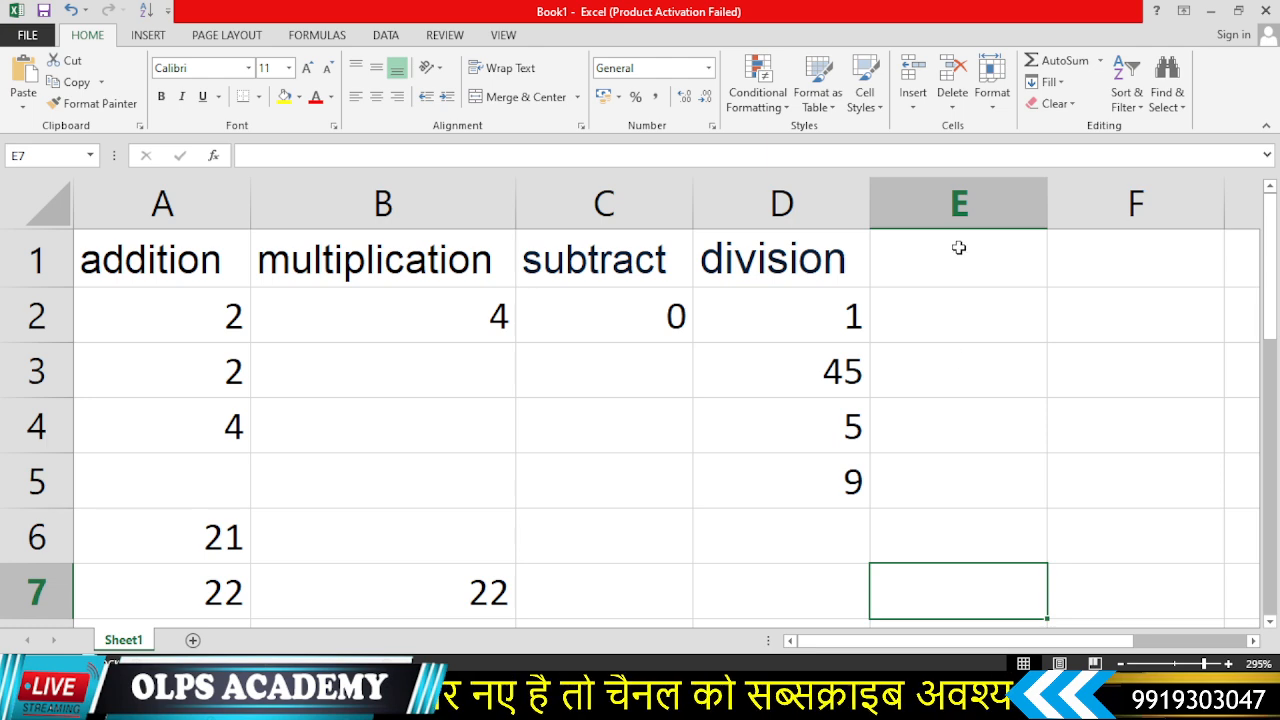
scroll(565, 570, "down", 4)
left_click(630, 494)
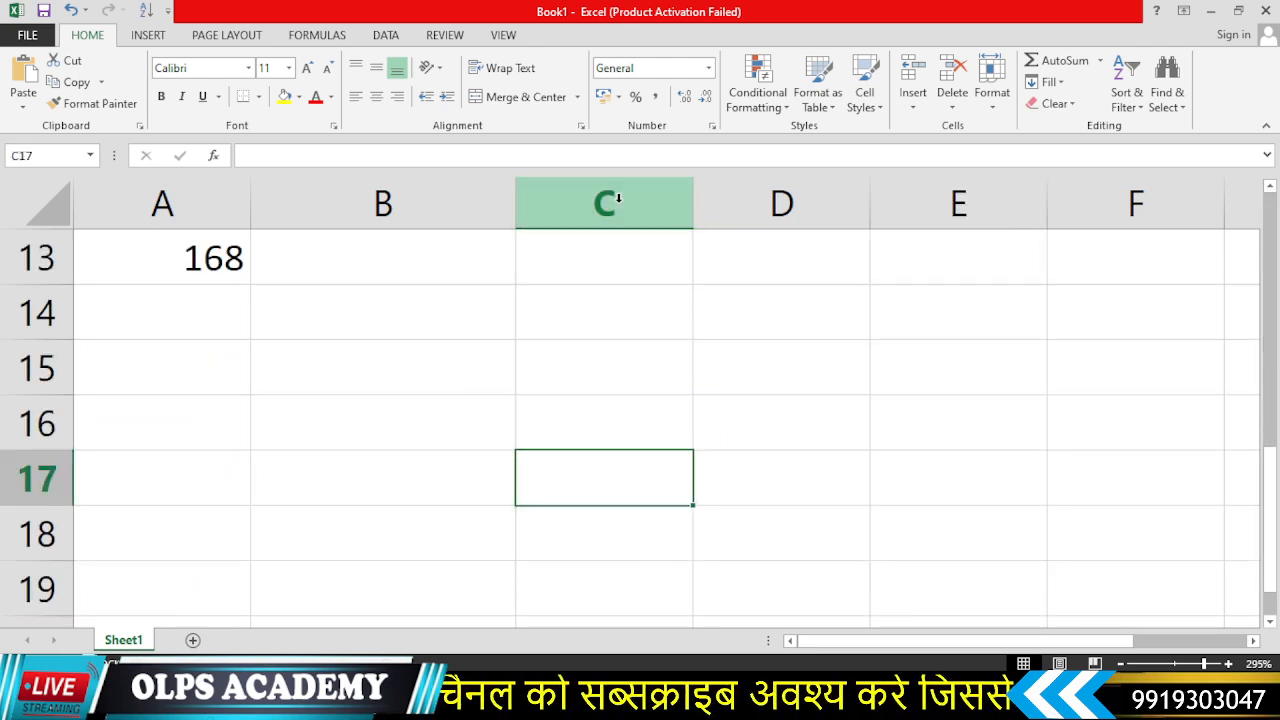
scroll(426, 480, "up", 4)
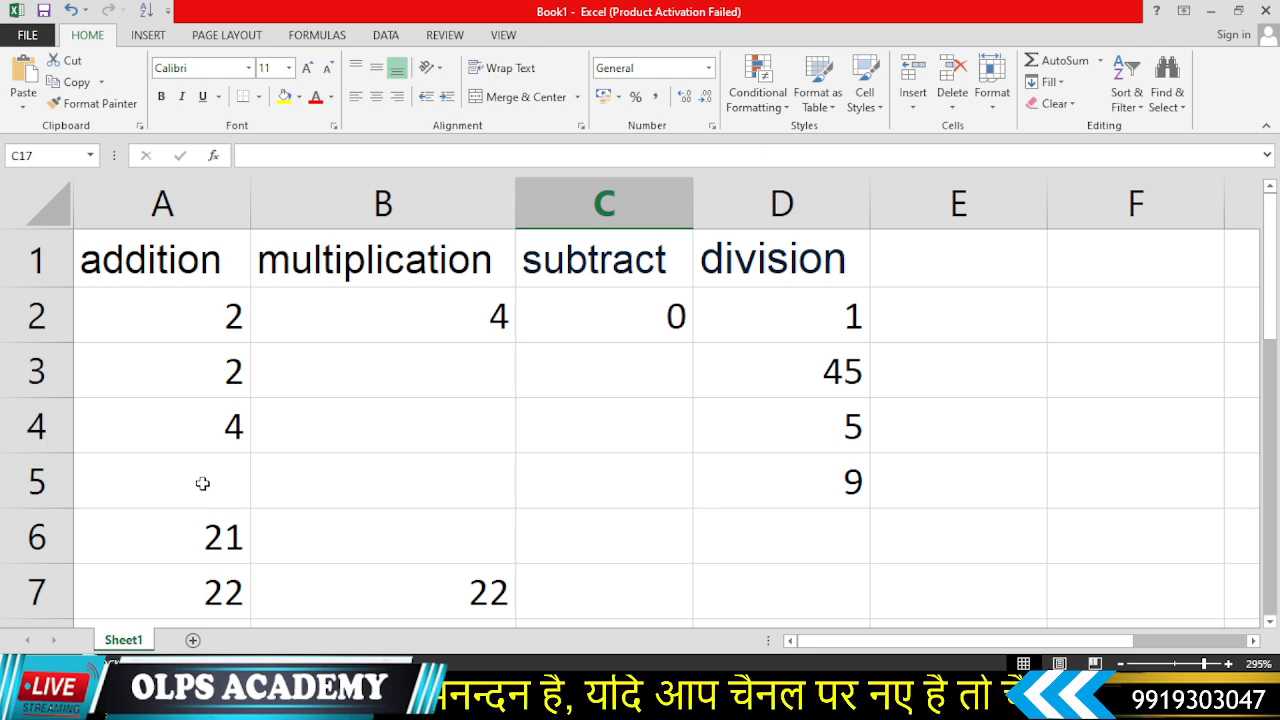
scroll(202, 483, "down", 3)
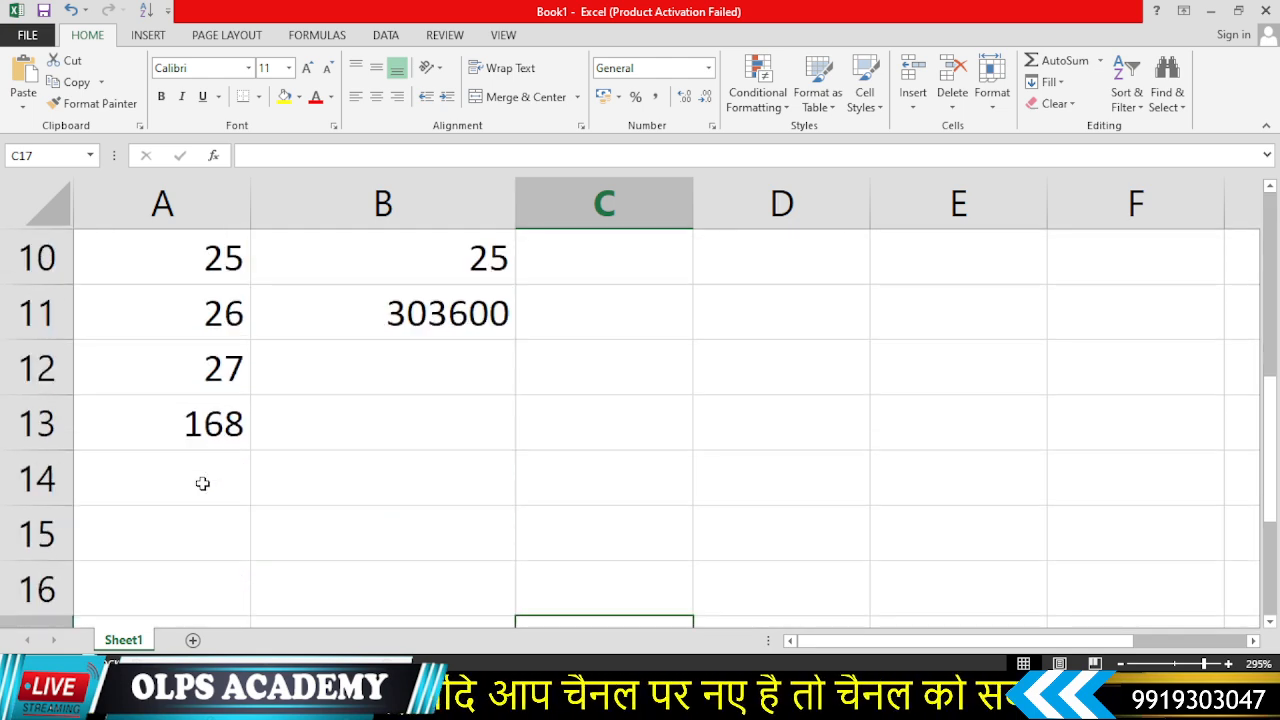
scroll(202, 483, "up", 2)
scroll(202, 483, "up", 1)
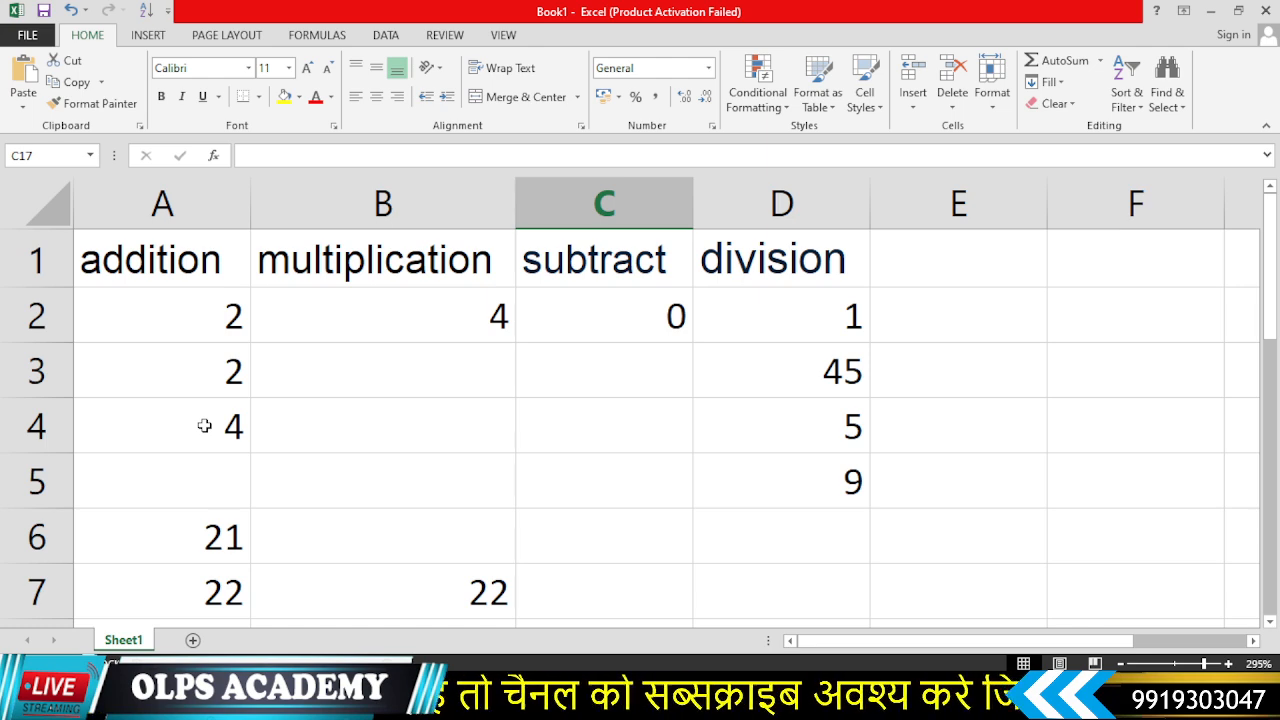
scroll(204, 426, "down", 1)
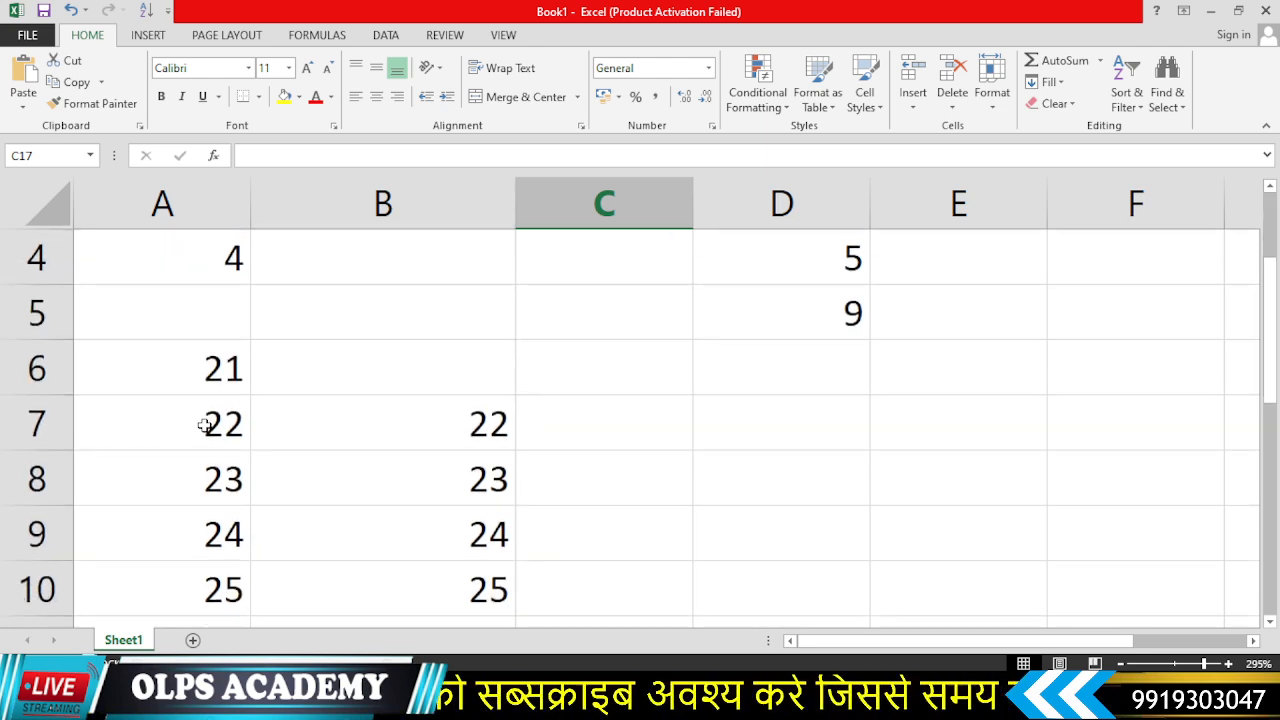
scroll(398, 470, "up", 1)
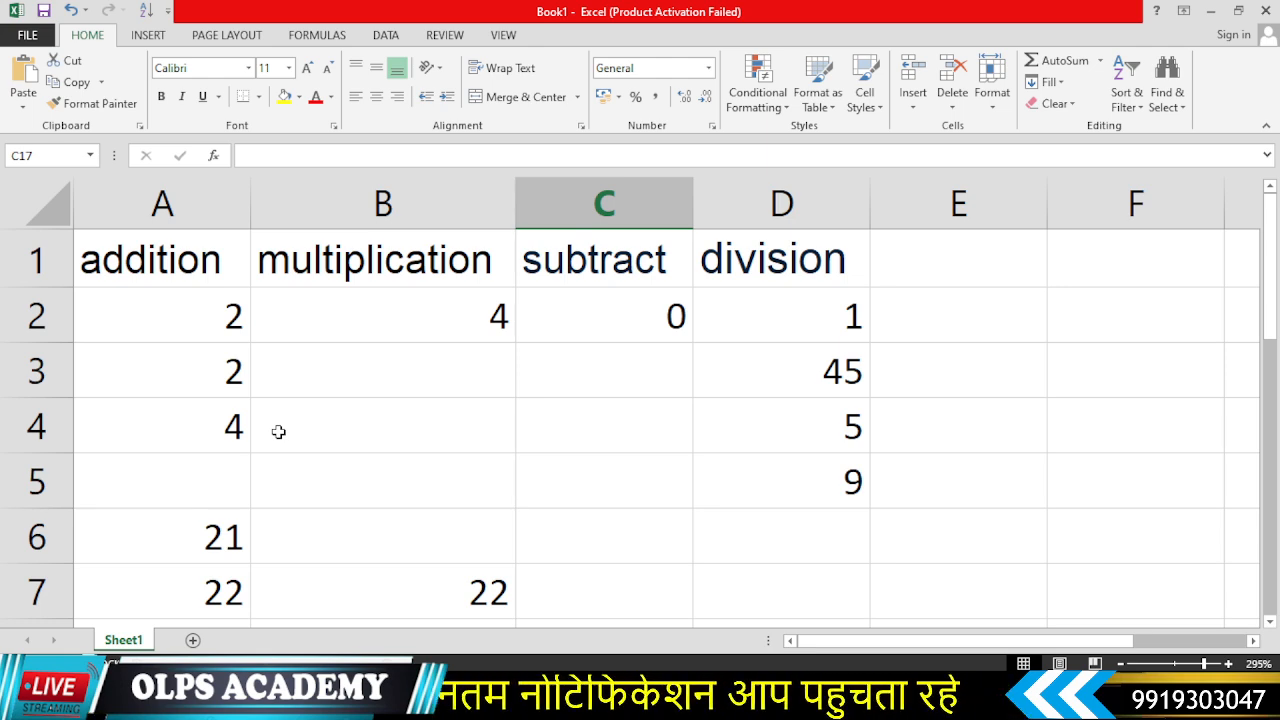
left_click(202, 500)
left_click(300, 490)
left_click(580, 514)
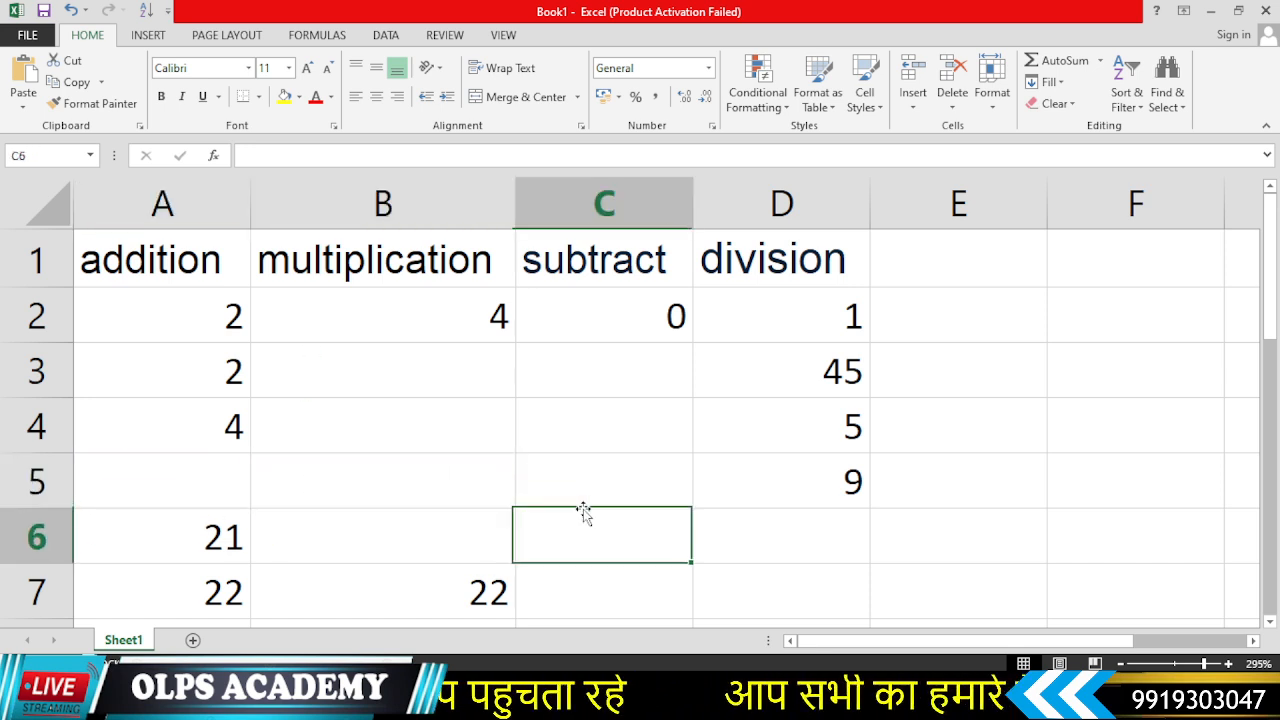
left_click(640, 477)
left_click(457, 471)
left_click(168, 473)
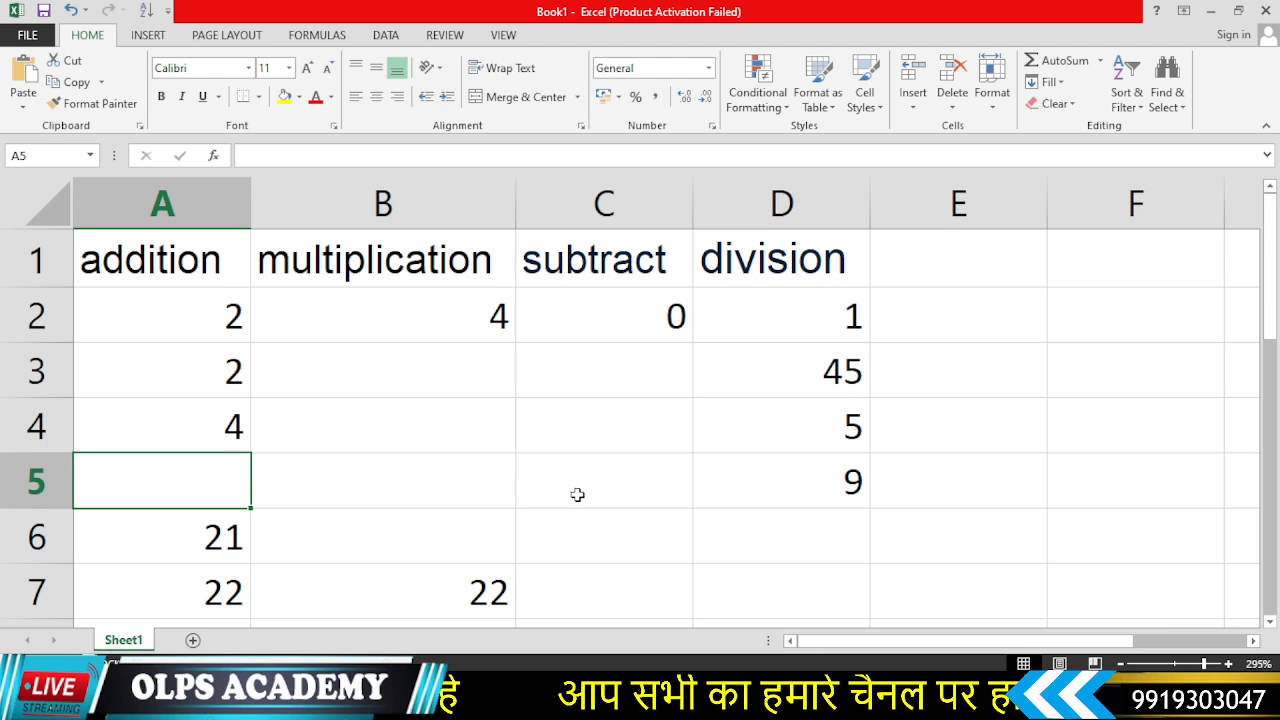
left_click(338, 476)
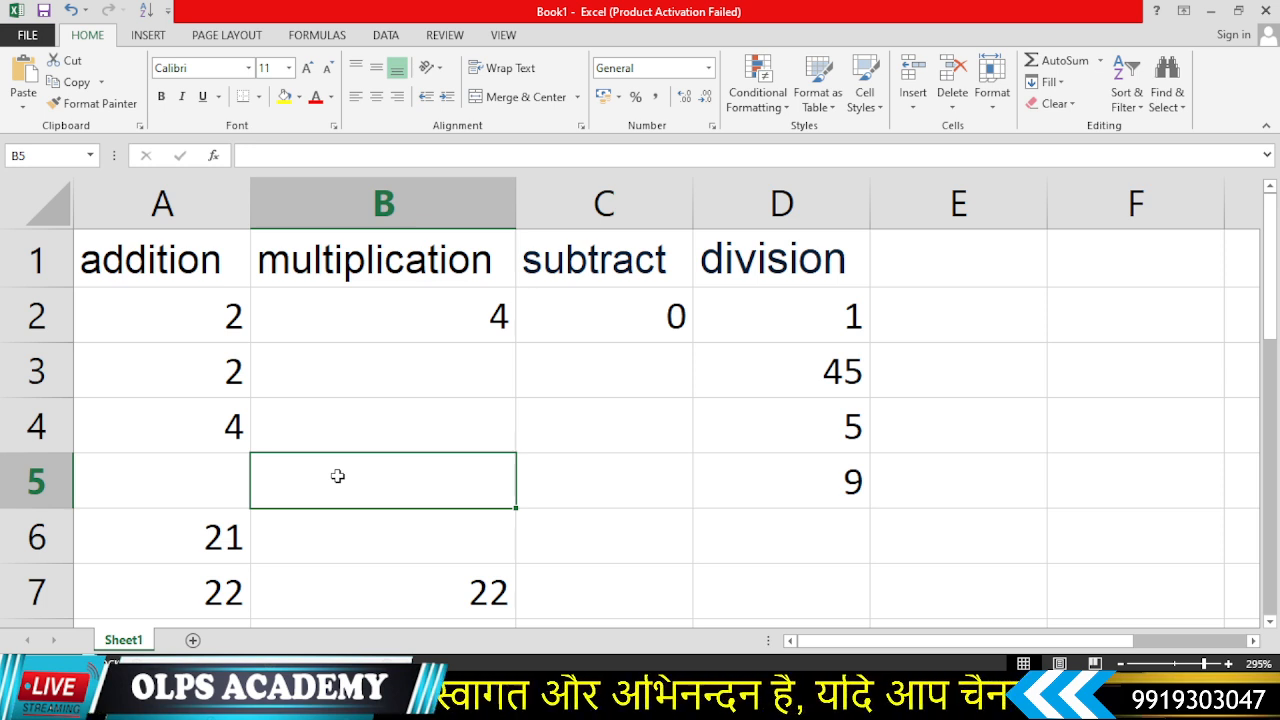
- Minimize the Excel window to return to the desktop
left_click(1211, 10)
right_click(437, 220)
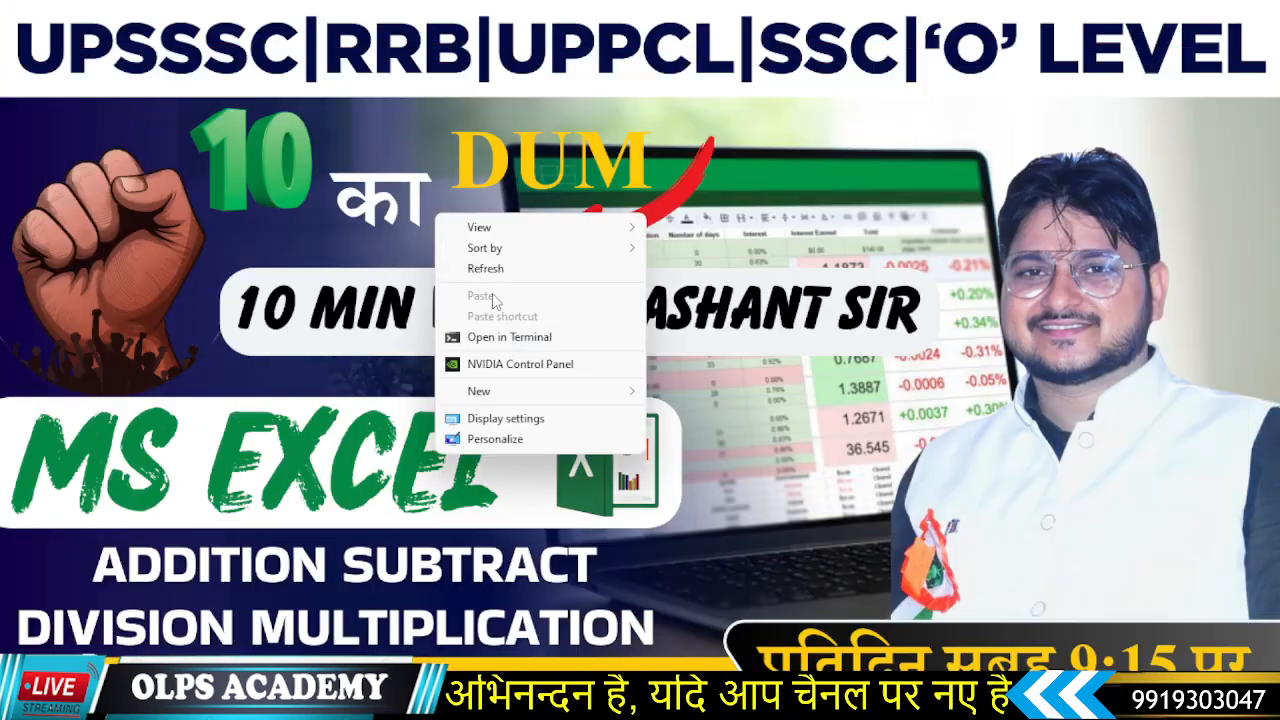
right_click(411, 158)
left_click(450, 210)
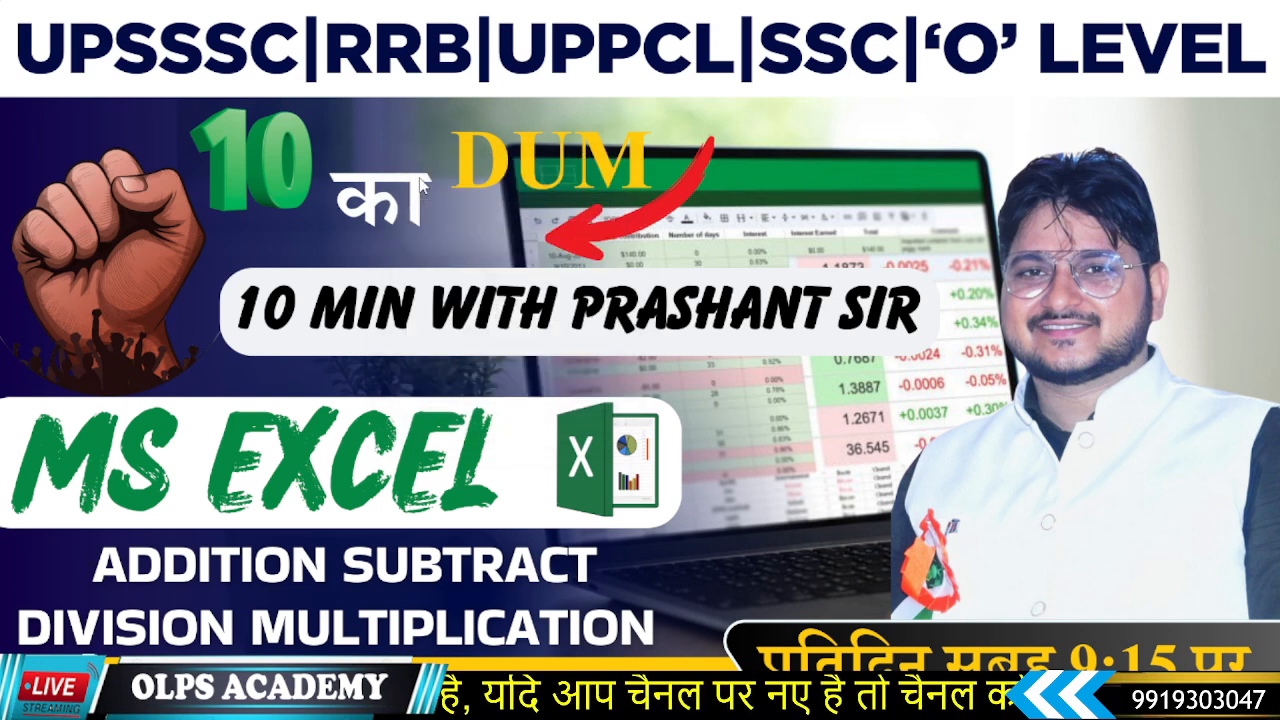